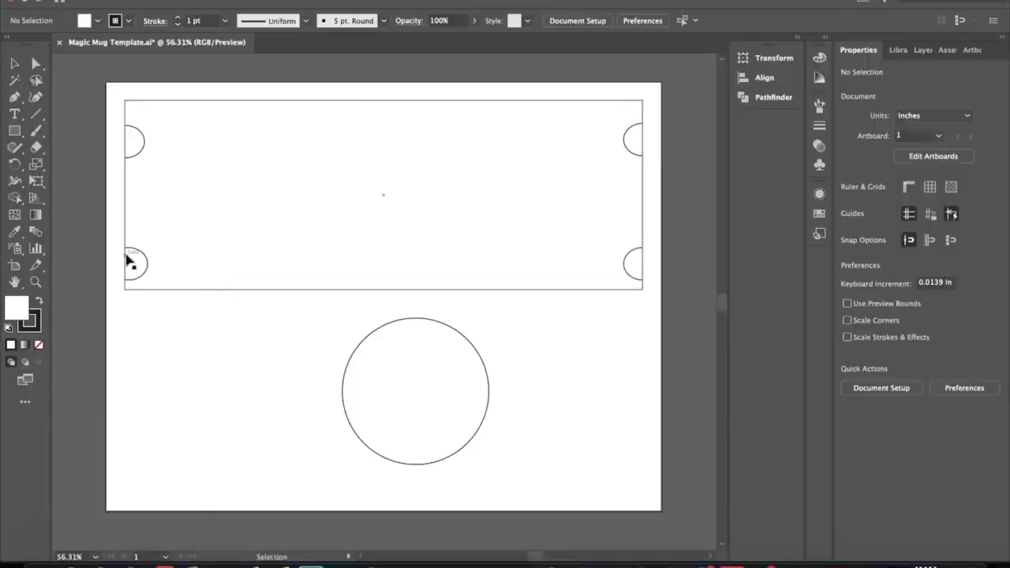
Select the rectangular mug wrap outline with the half-circle cutouts above the large circle
click(134, 253)
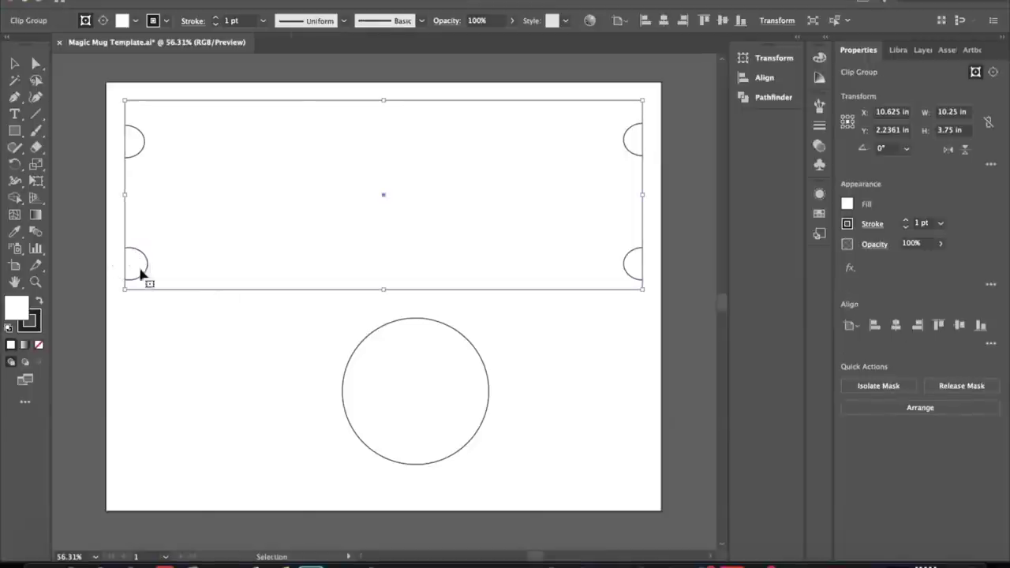
click(176, 337)
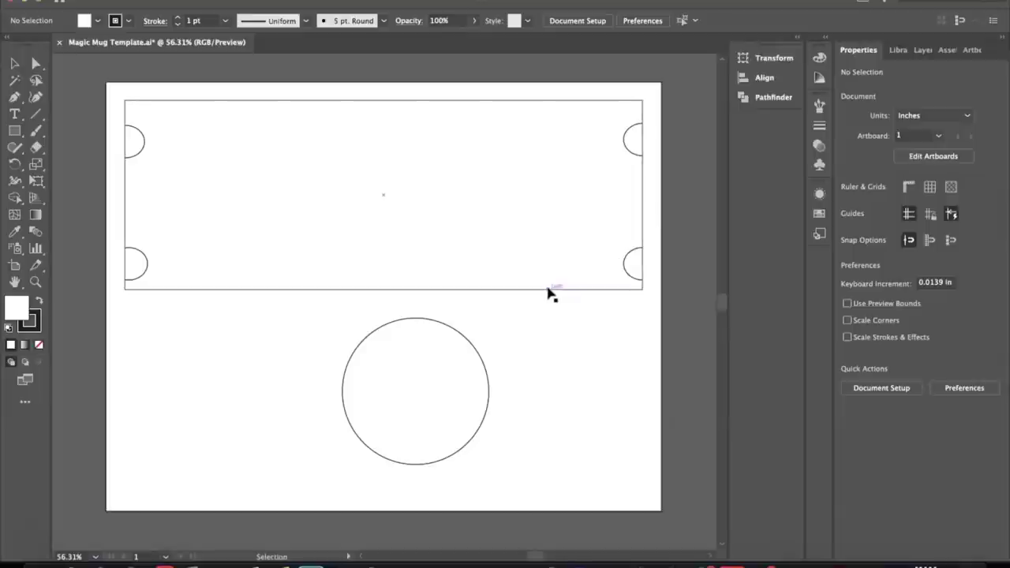
click(548, 291)
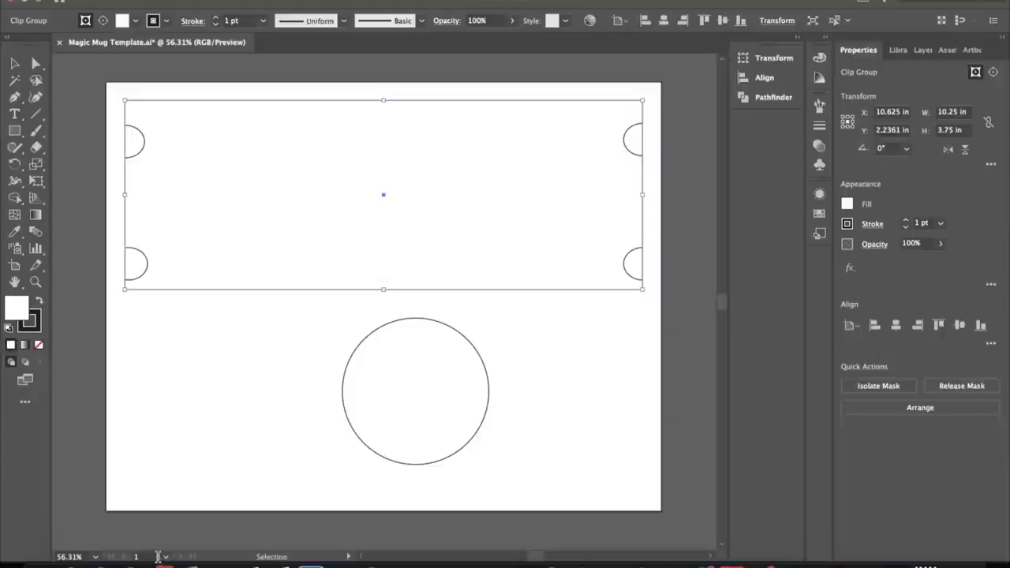
Switch to the web browser and look over the featured and premium products on the Design Bundles home page
click(164, 561)
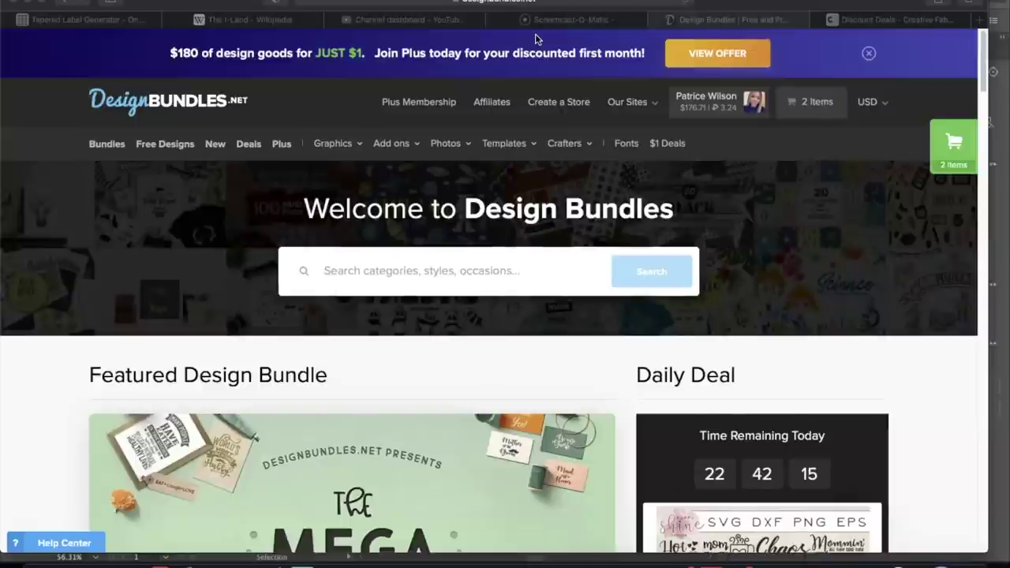
scroll(631, 215, down, 7)
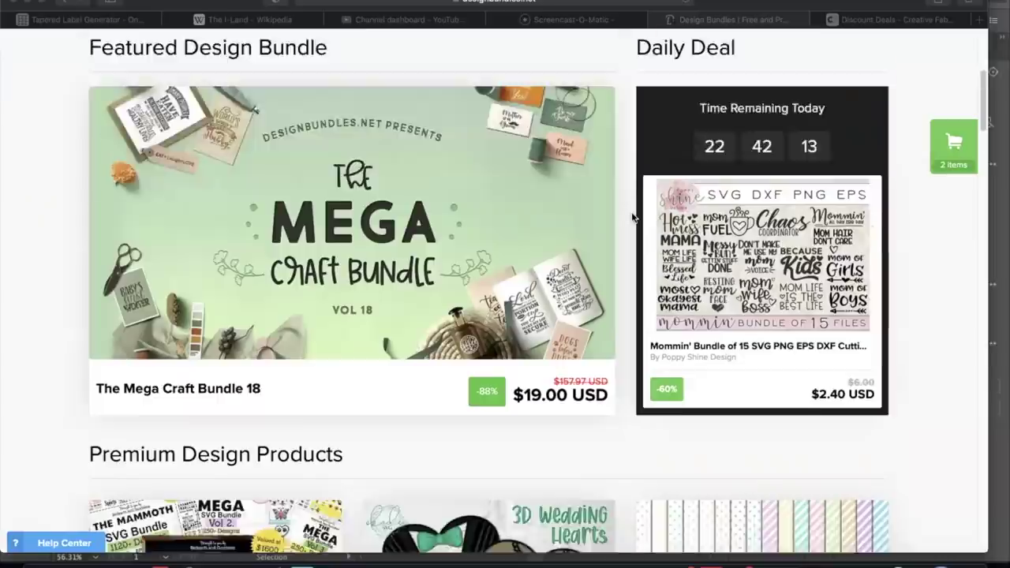
scroll(630, 212, down, 5)
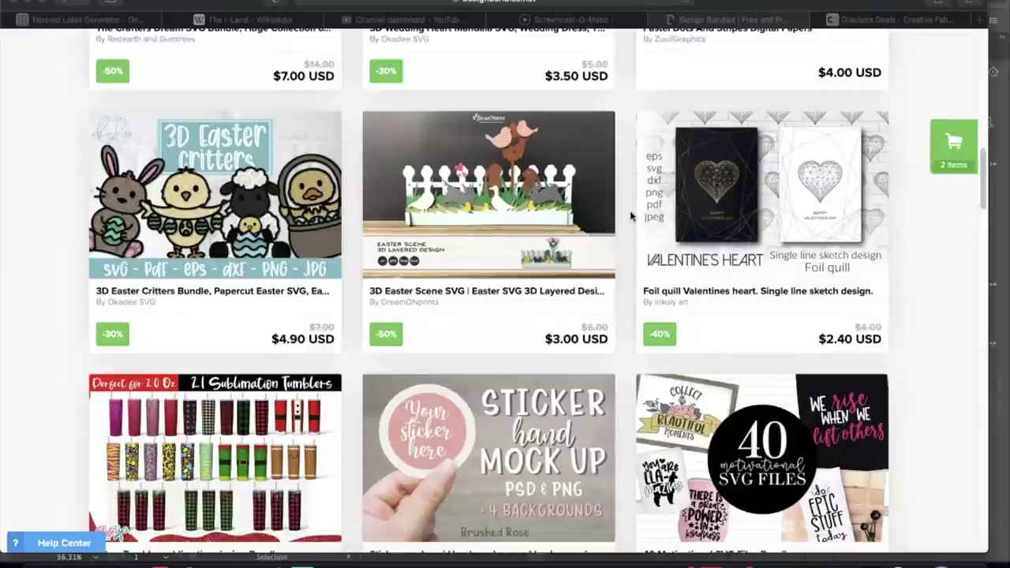
scroll(630, 213, up, 12)
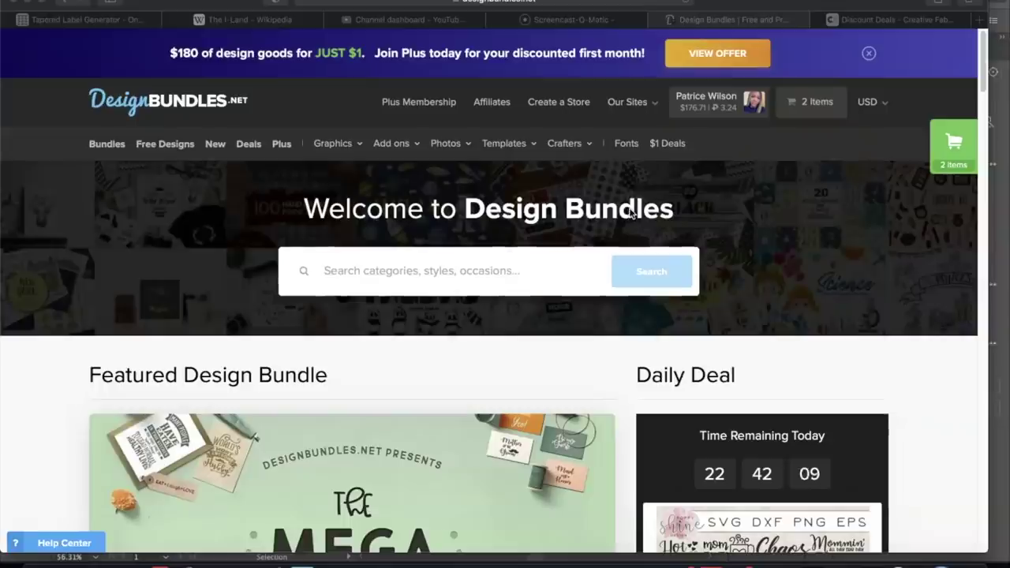
Open the Free Designs page of Design Bundles and browse its current free downloads
click(173, 148)
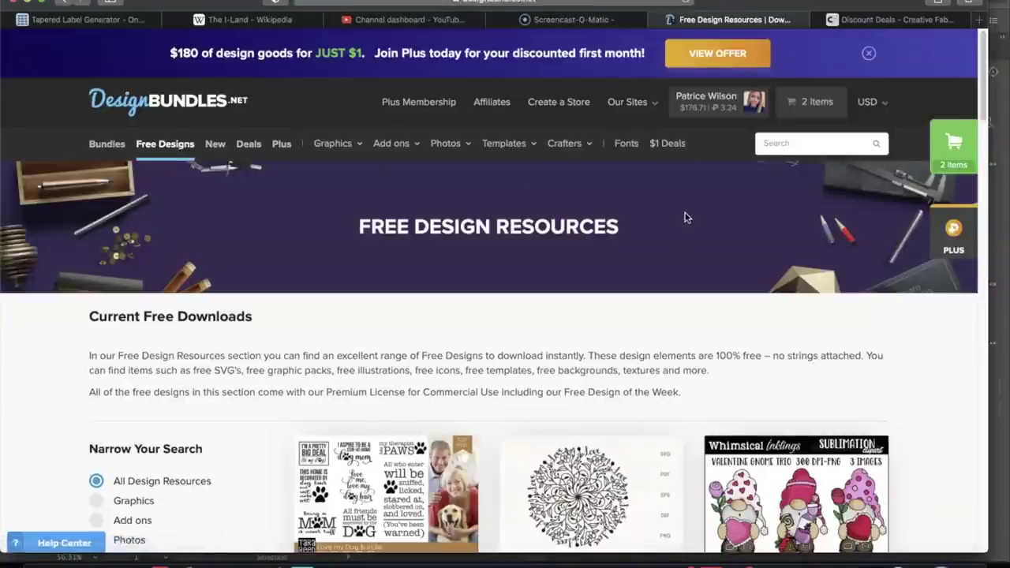
scroll(683, 216, down, 2)
scroll(685, 217, down, 1)
scroll(684, 216, down, 2)
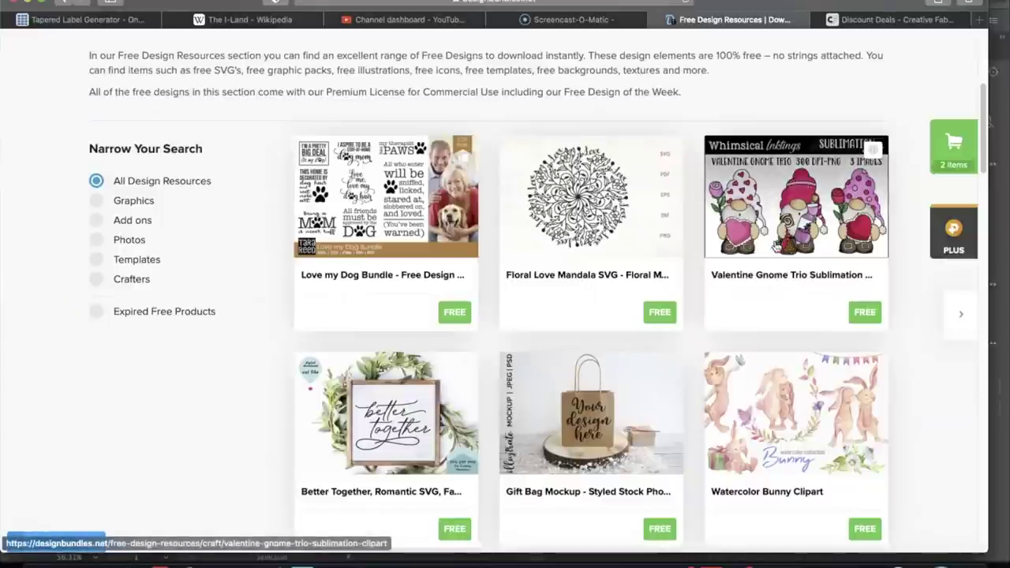
scroll(784, 335, down, 5)
scroll(784, 335, down, 6)
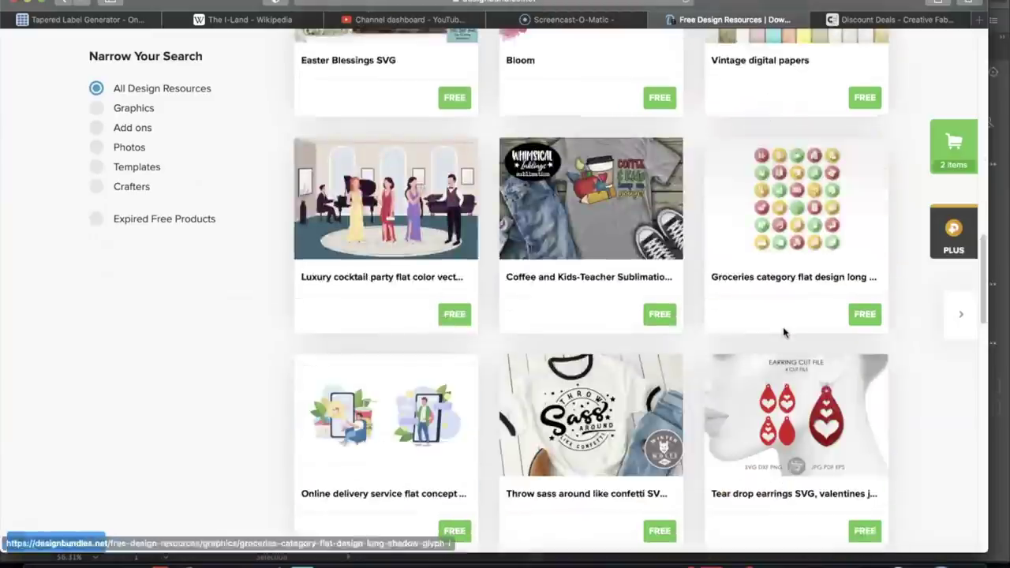
scroll(783, 331, down, 1)
scroll(782, 327, down, 8)
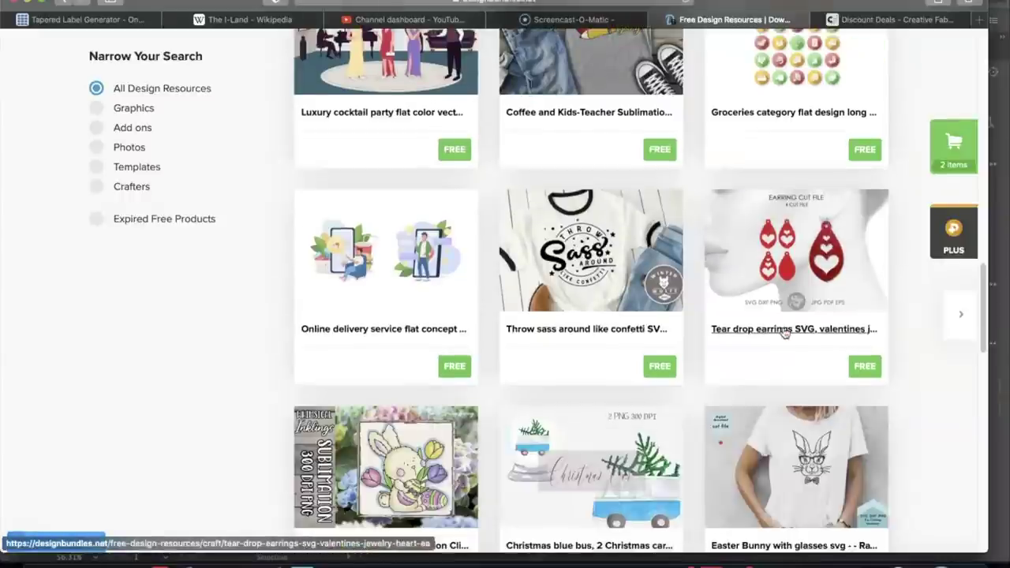
scroll(779, 328, up, 2)
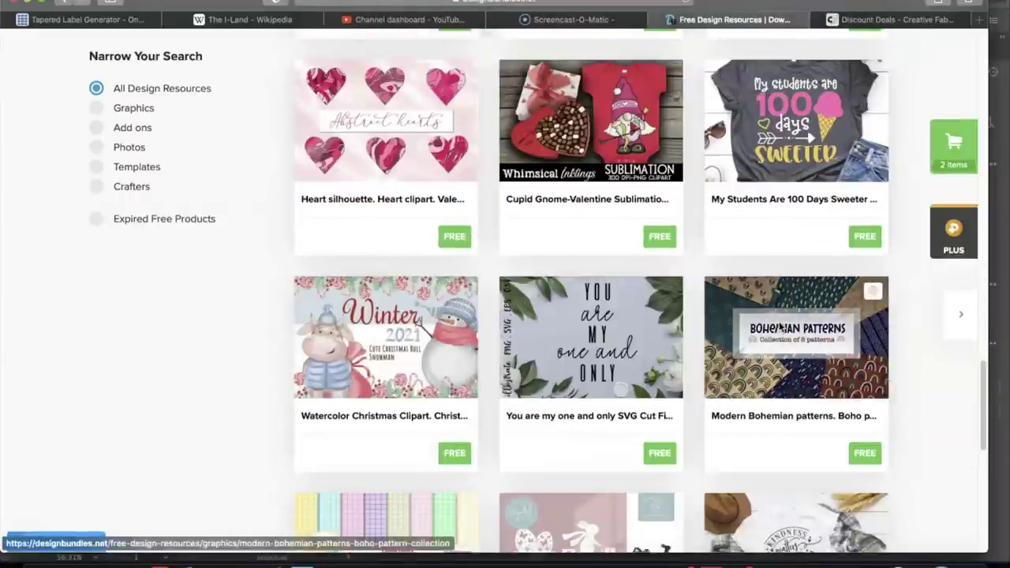
scroll(779, 328, down, 1)
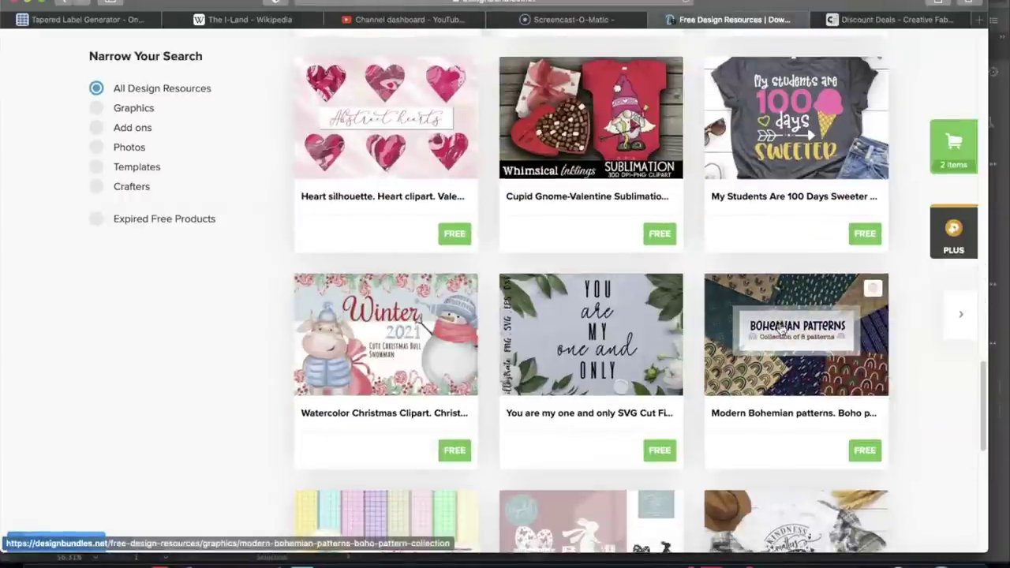
scroll(779, 330, down, 1)
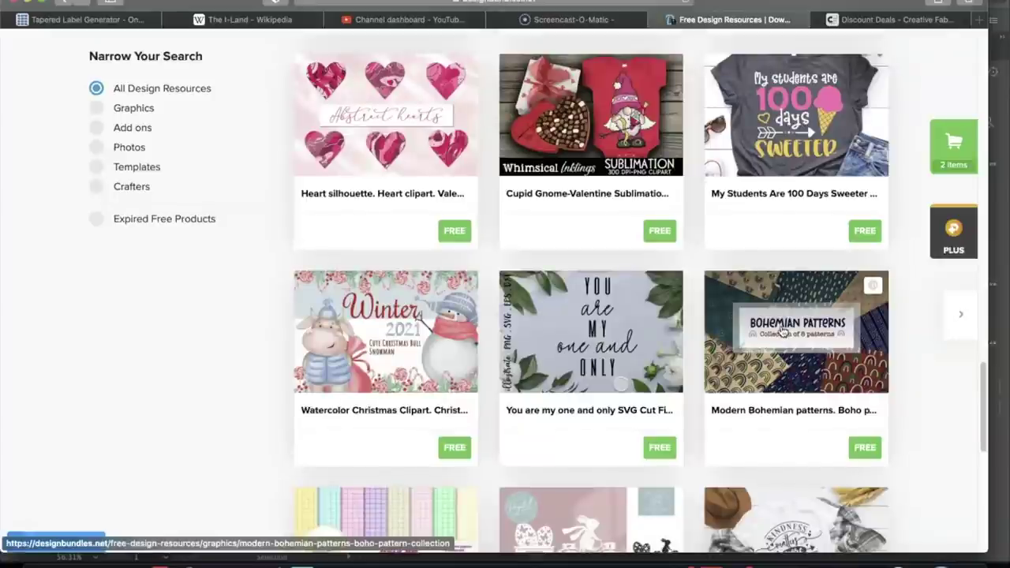
scroll(782, 332, down, 5)
click(530, 424)
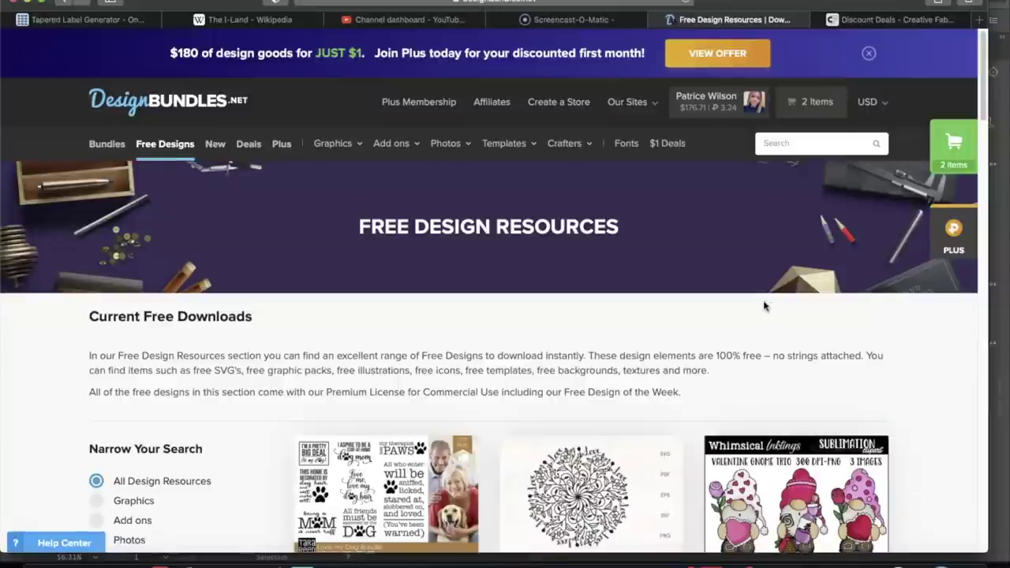
scroll(761, 306, down, 5)
scroll(756, 304, up, 10)
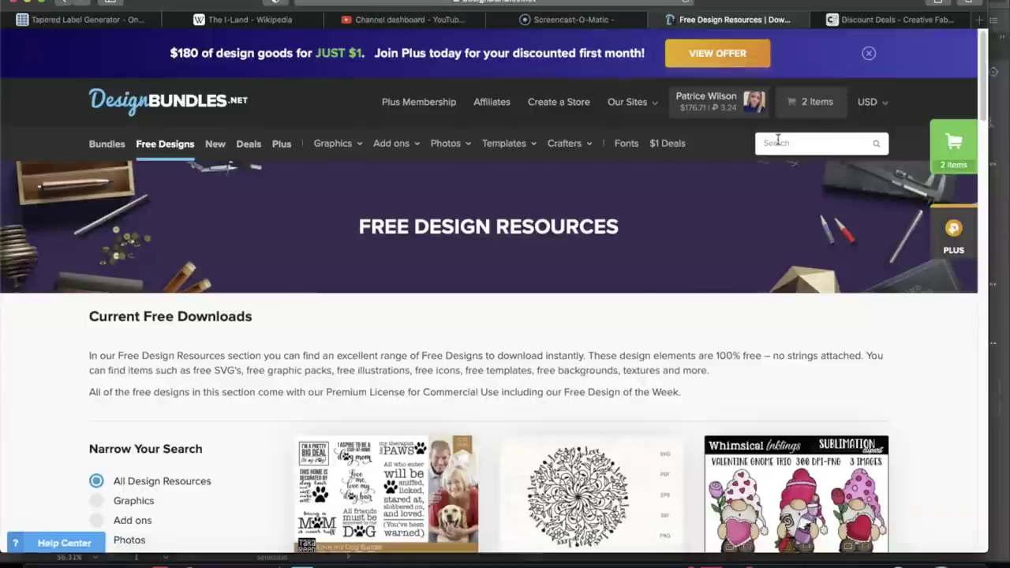
scroll(774, 147, down, 1)
scroll(831, 72, down, 1)
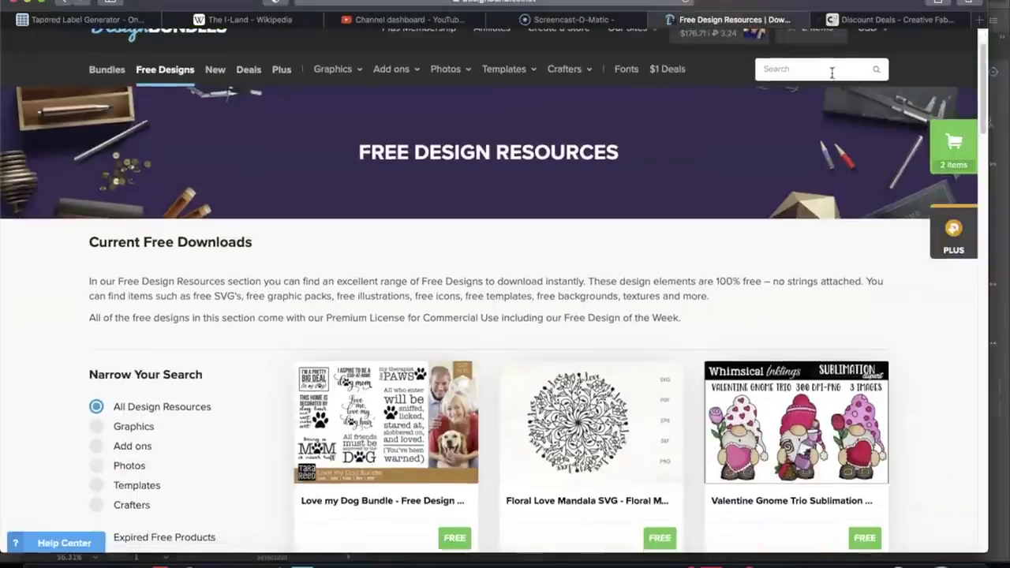
Switch to the Creative Fabrica site and open its All Freebies page
click(871, 22)
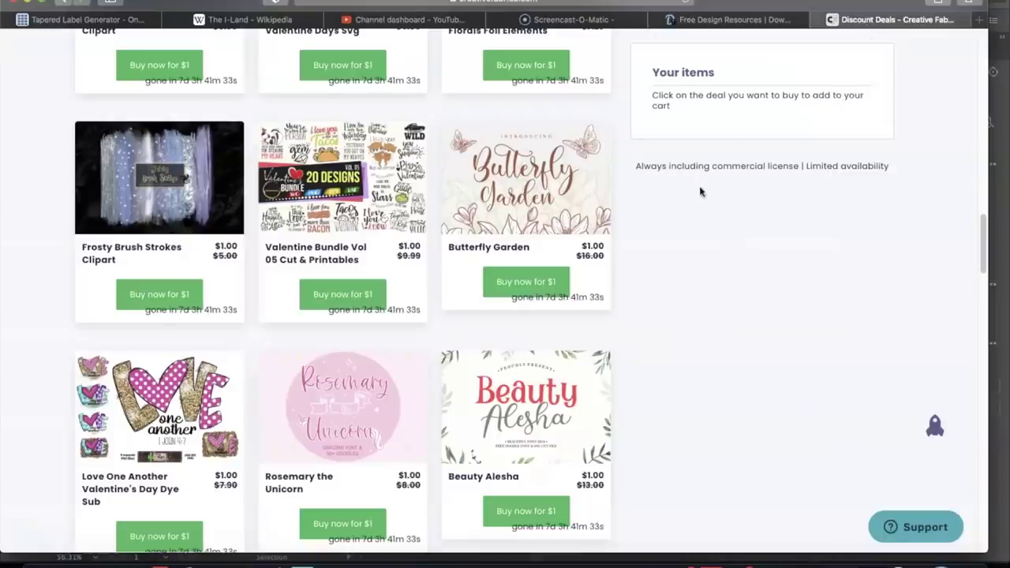
scroll(710, 221, up, 5)
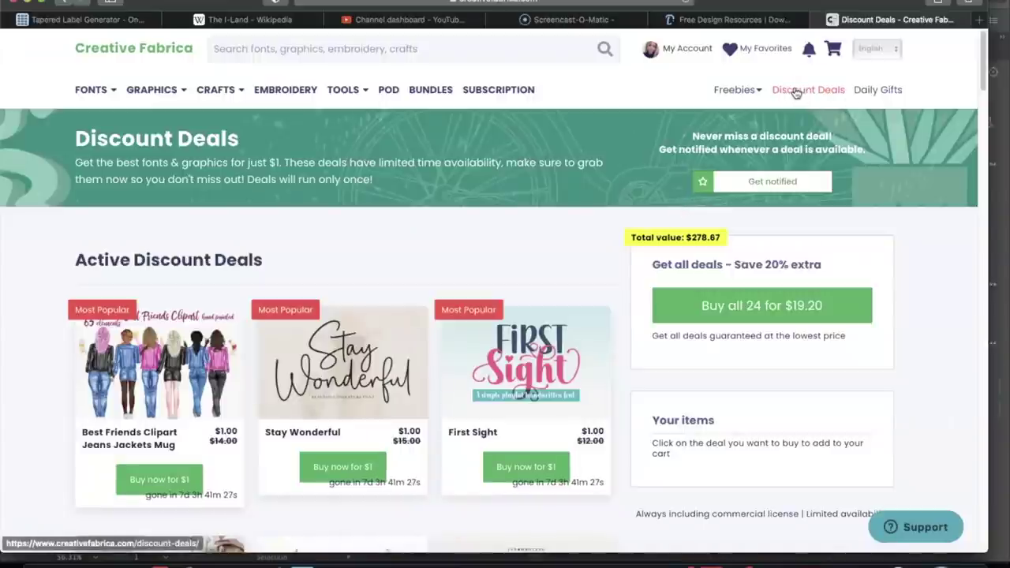
mouse_move(714, 91)
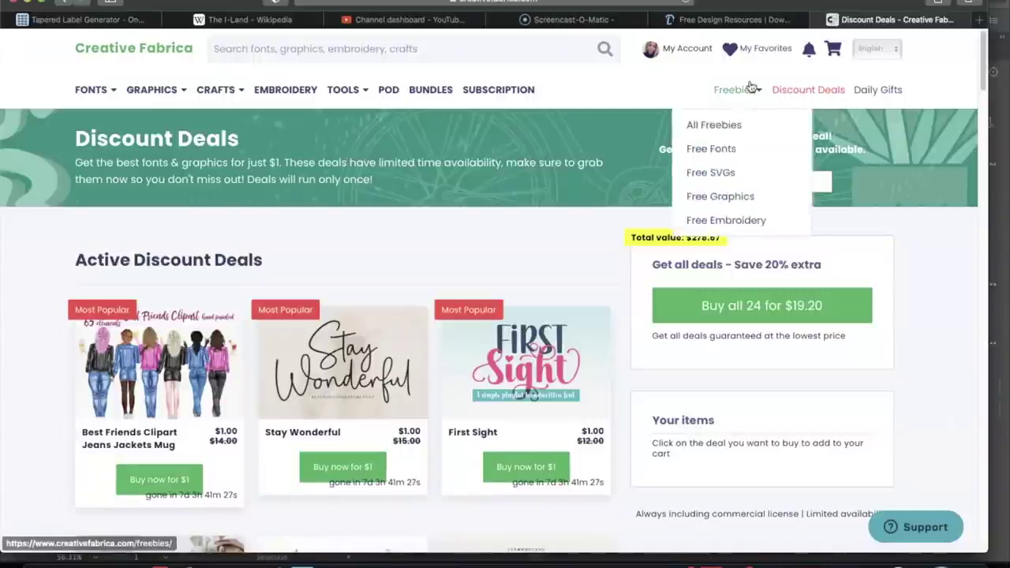
click(715, 131)
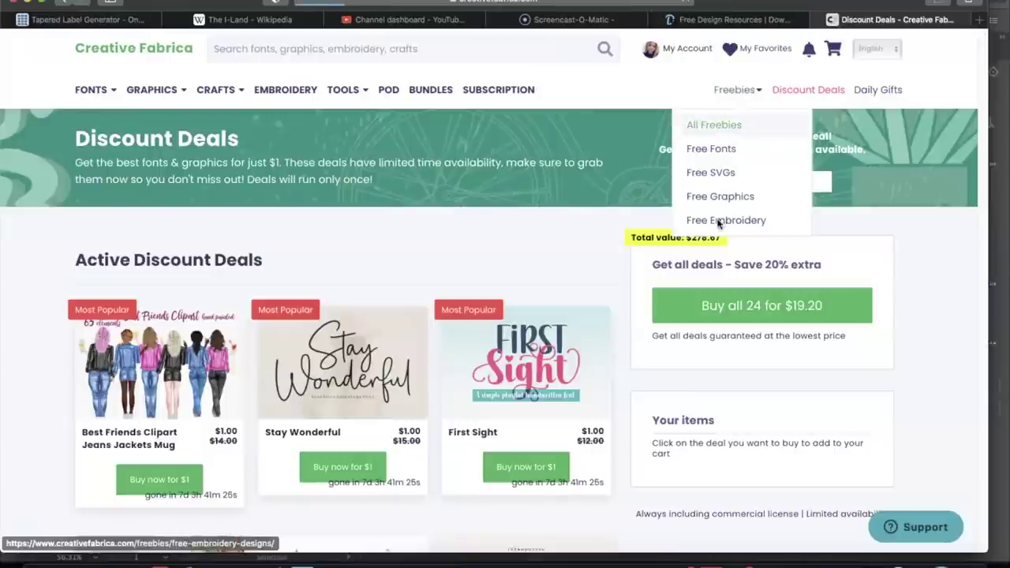
Browse the most popular and newest freebies on Creative Fabrica
scroll(706, 228, down, 5)
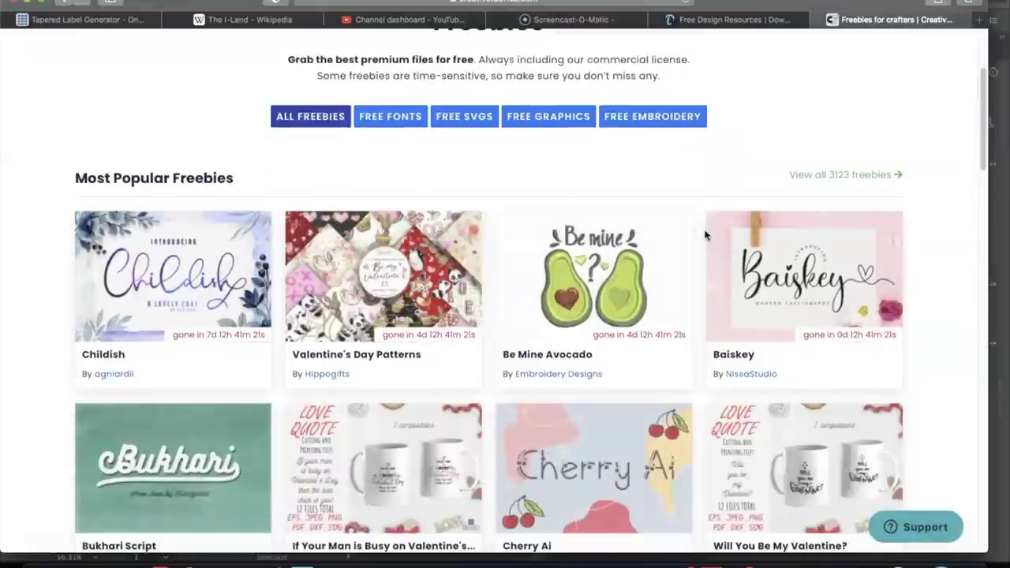
scroll(704, 232, down, 3)
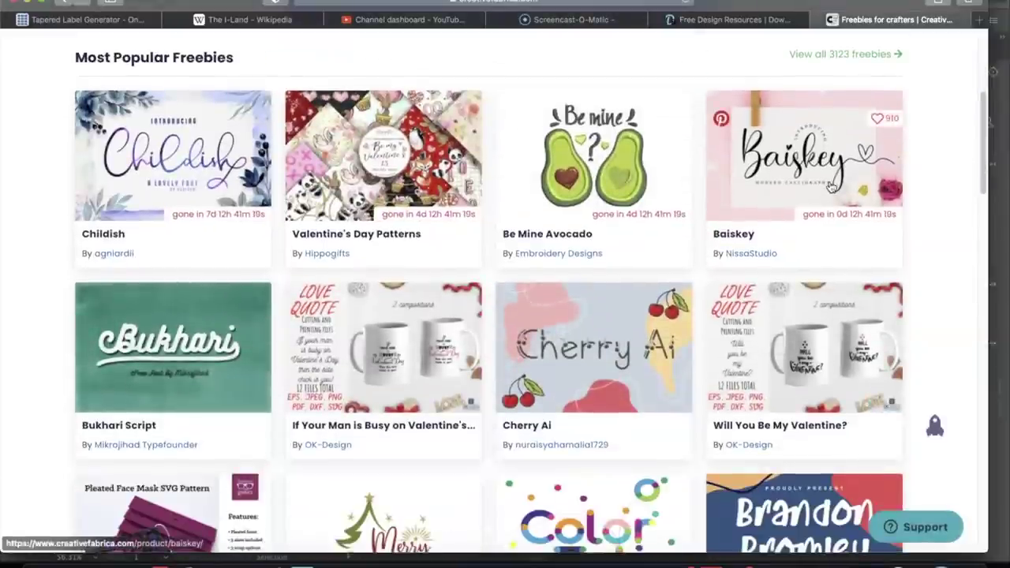
scroll(647, 249, down, 3)
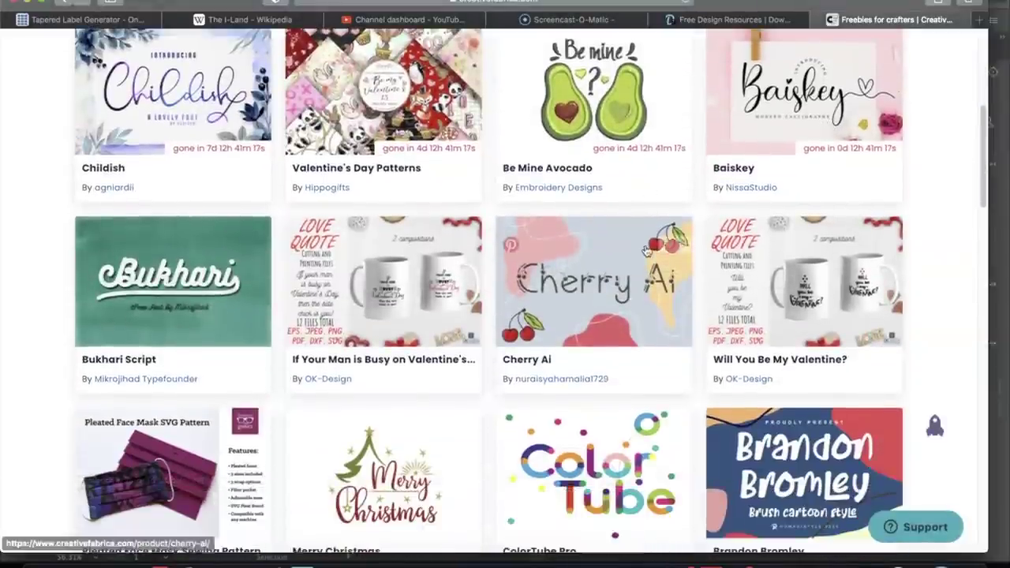
scroll(644, 249, down, 9)
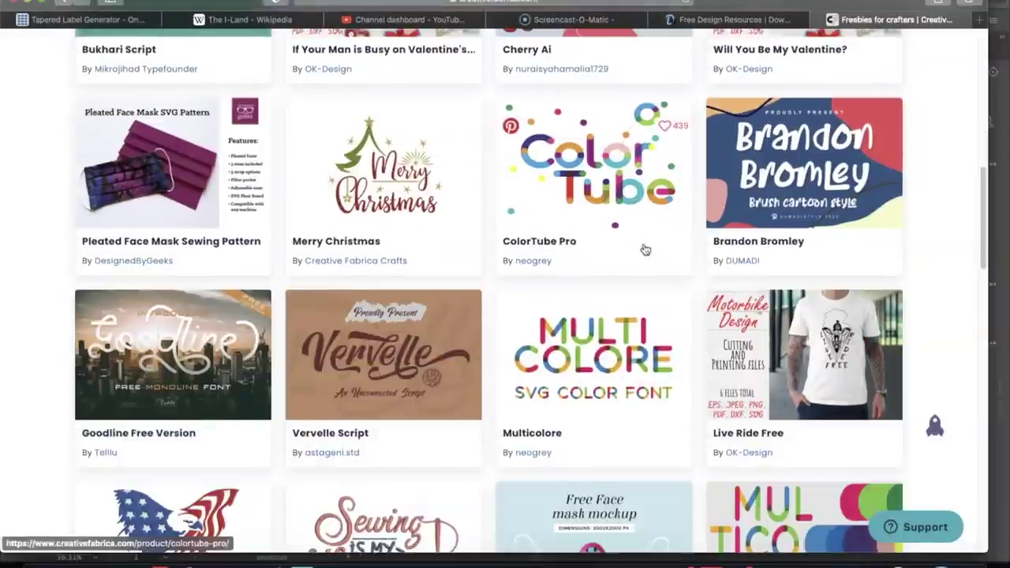
scroll(645, 249, down, 16)
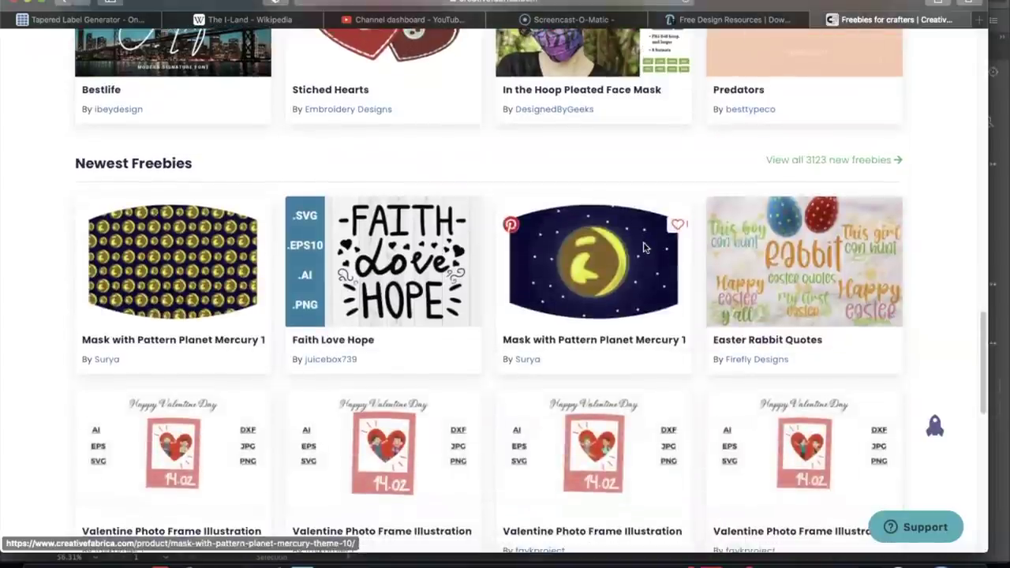
scroll(644, 249, up, 7)
scroll(644, 249, up, 20)
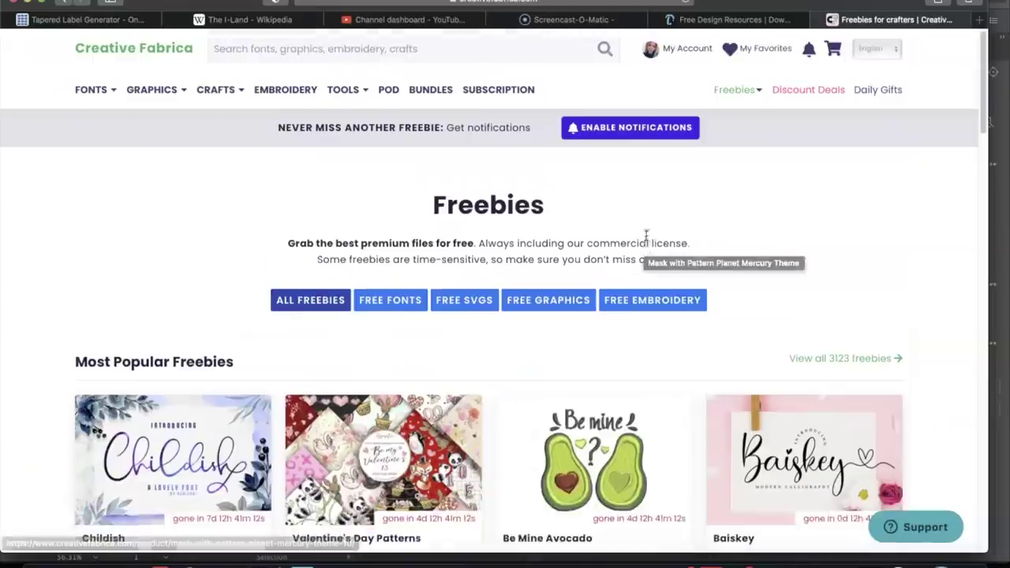
Open Creative Fabrica's Discount Deals page and look through the active $1 fonts and graphics
click(818, 94)
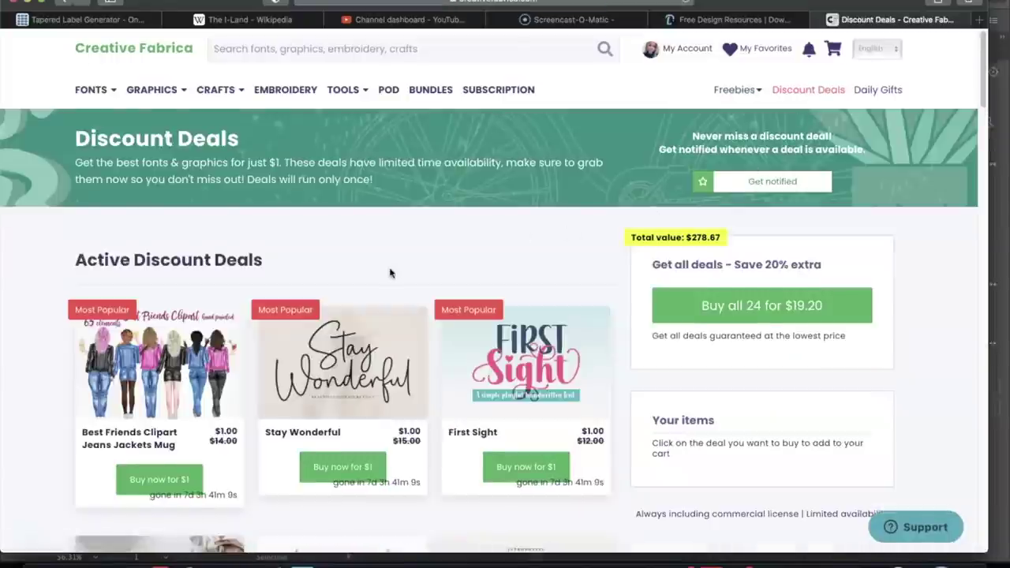
scroll(385, 269, down, 1)
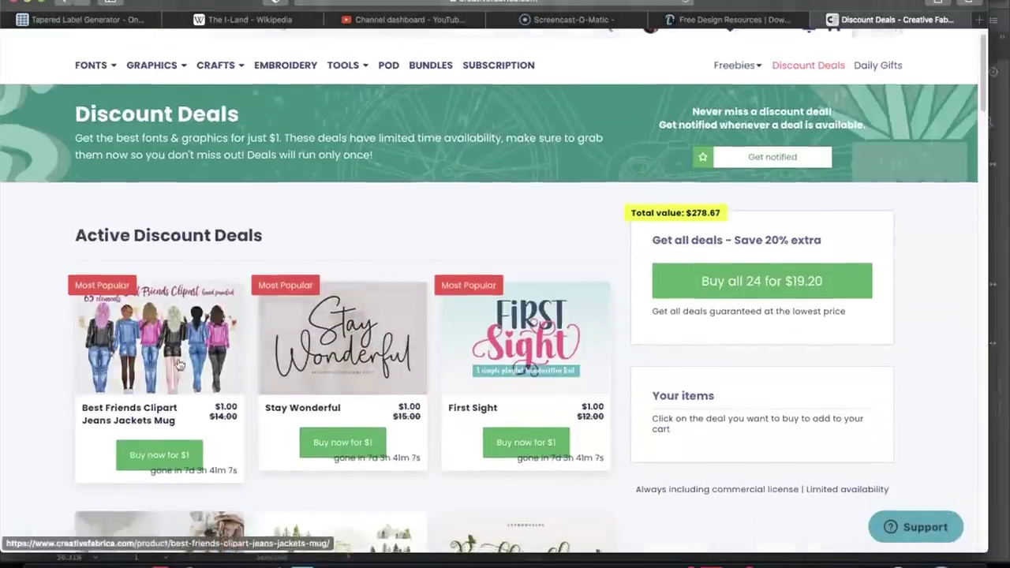
scroll(394, 300, down, 2)
scroll(402, 300, down, 4)
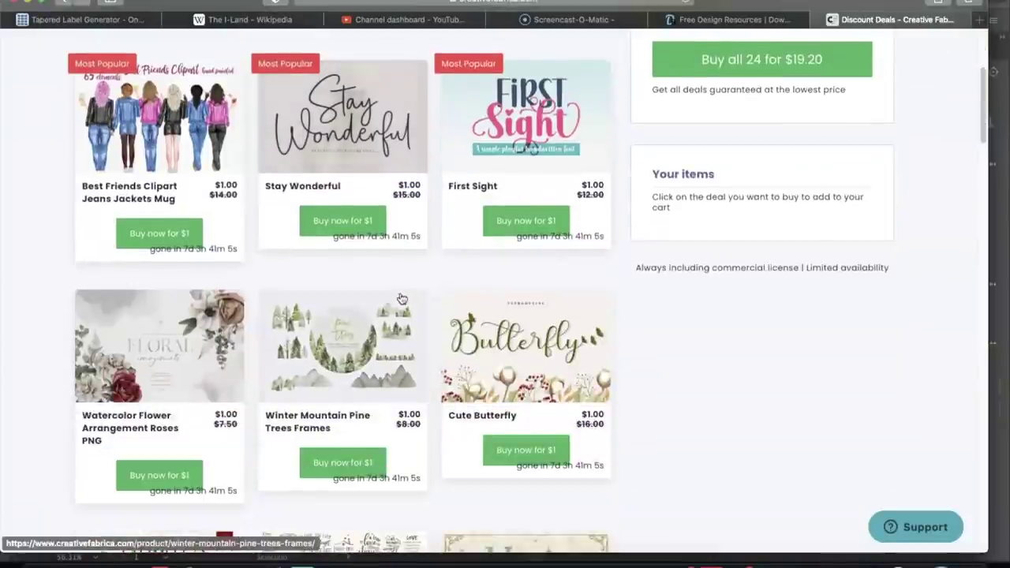
scroll(414, 310, down, 3)
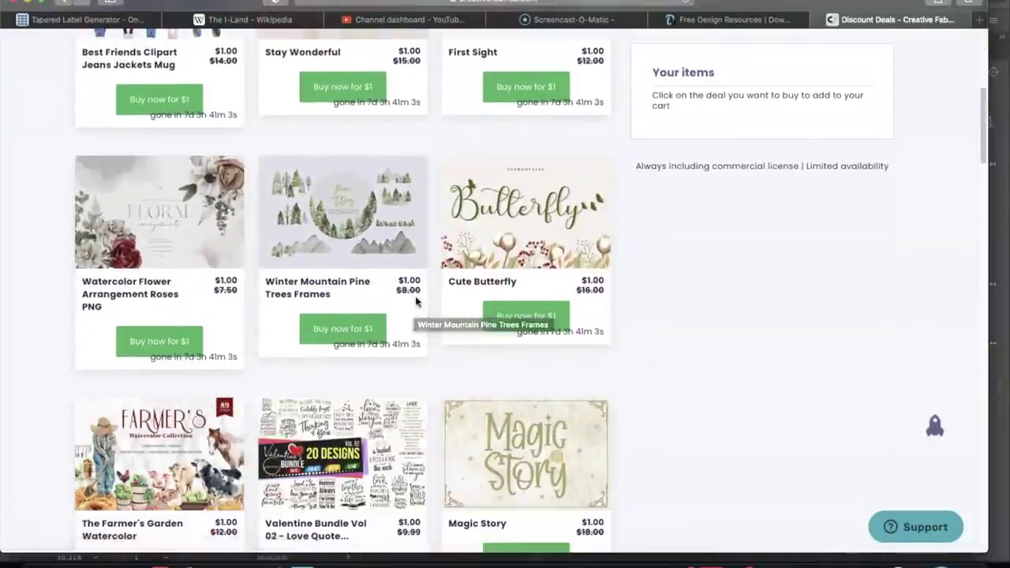
scroll(537, 221, down, 1)
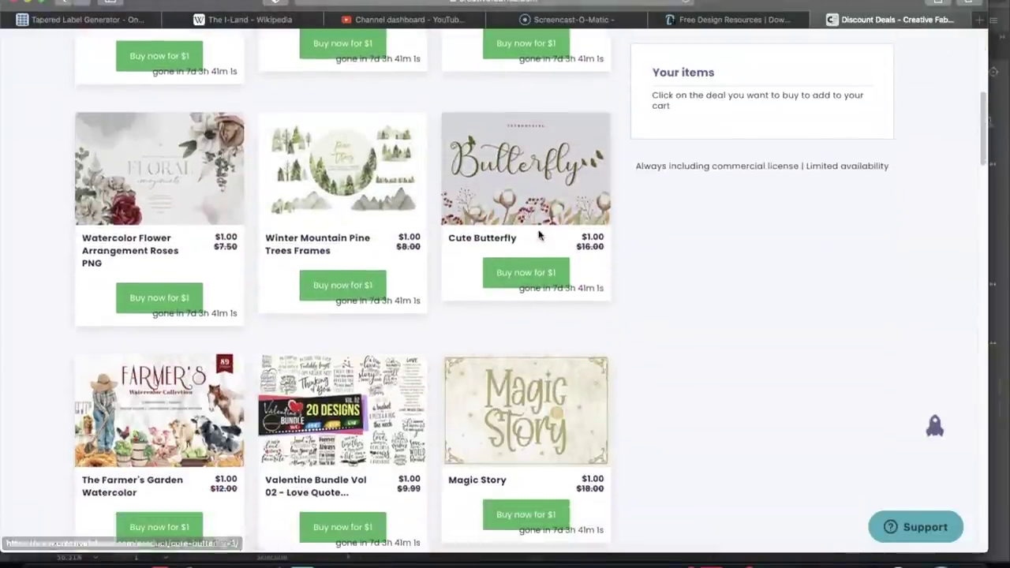
scroll(542, 233, down, 1)
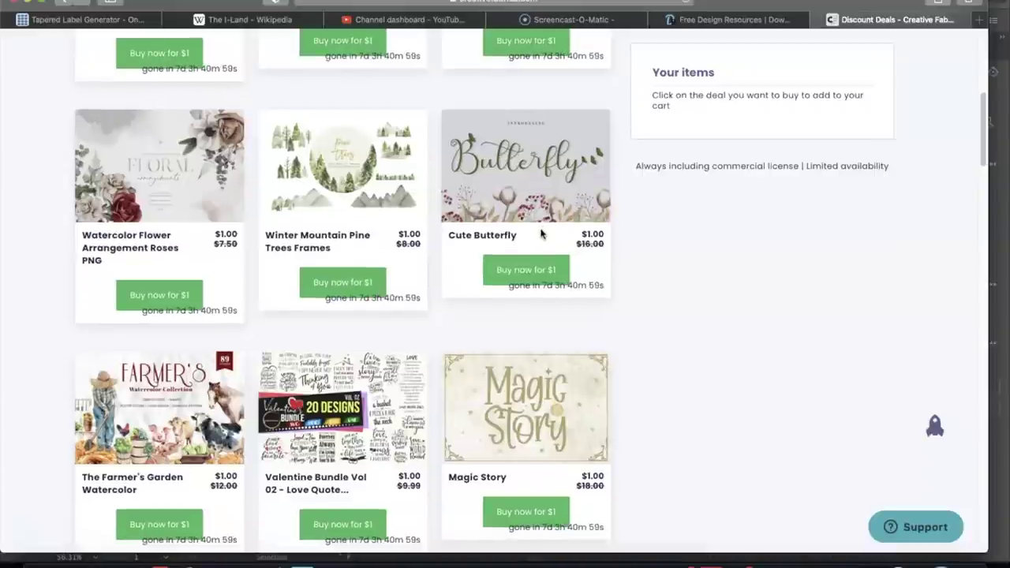
scroll(541, 233, down, 1)
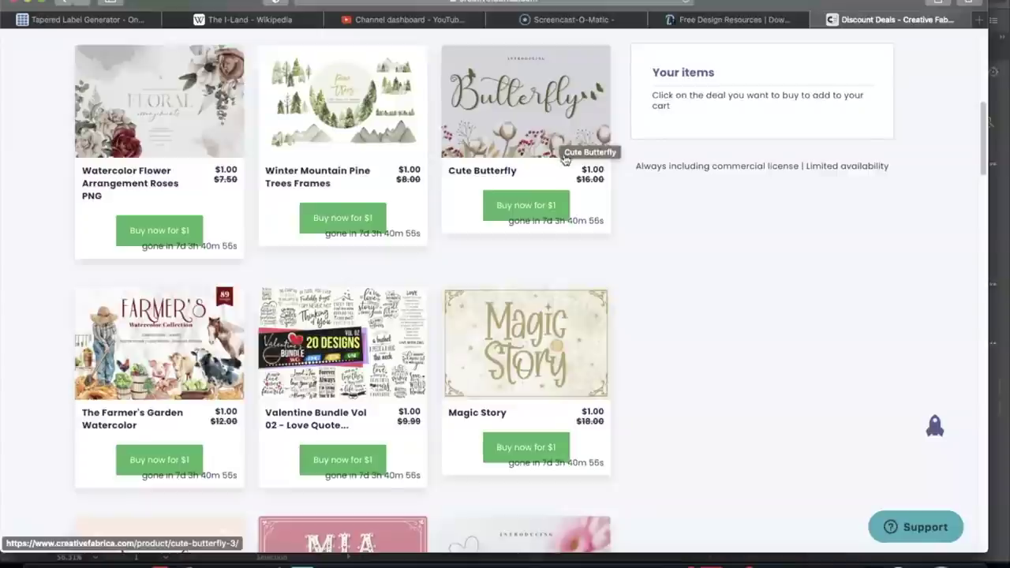
scroll(564, 158, down, 1)
scroll(563, 159, down, 3)
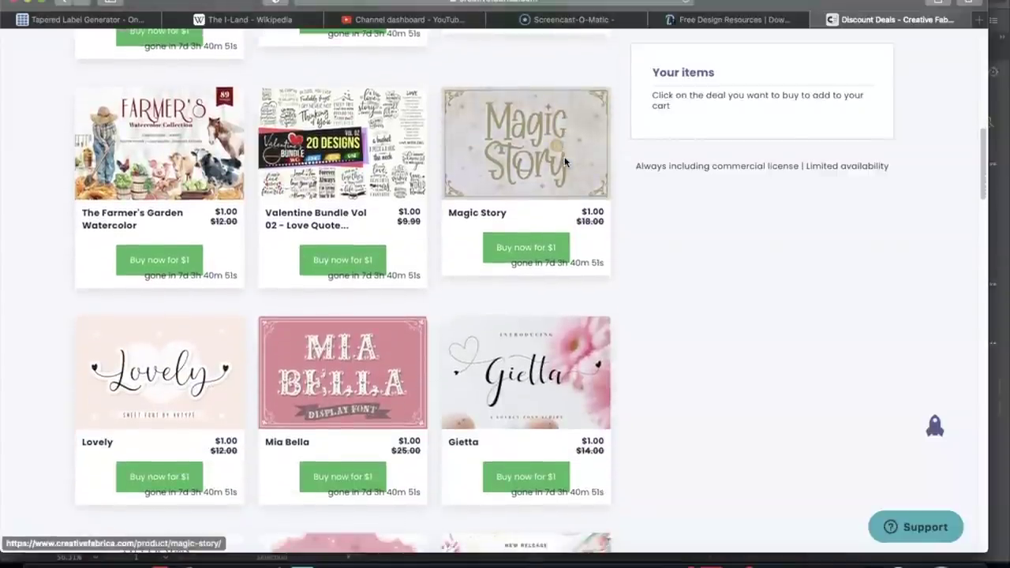
Look through the remaining active $1 fonts and graphics on Creative Fabrica's Discount Deals page
scroll(564, 156, down, 1)
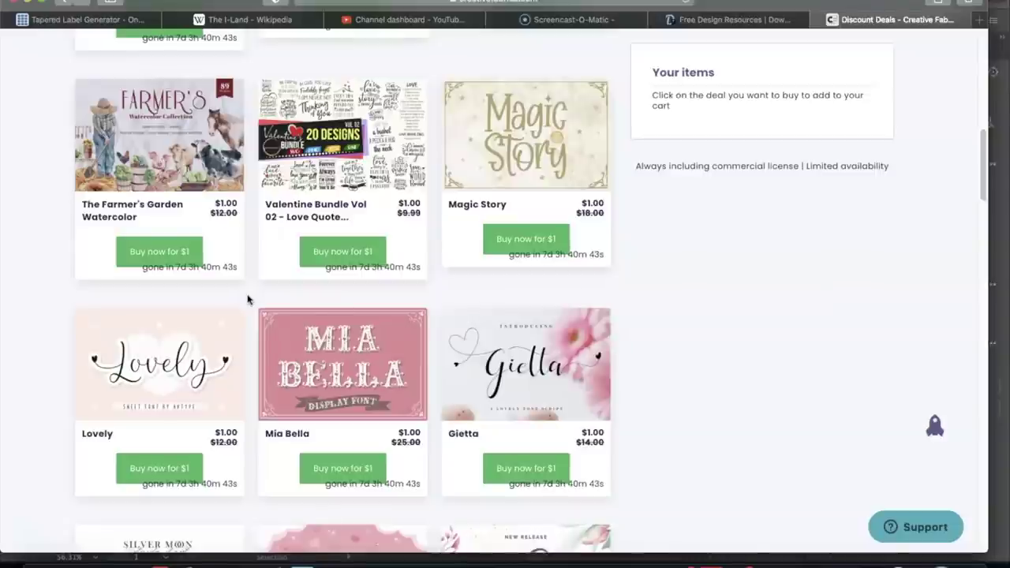
scroll(247, 298, down, 5)
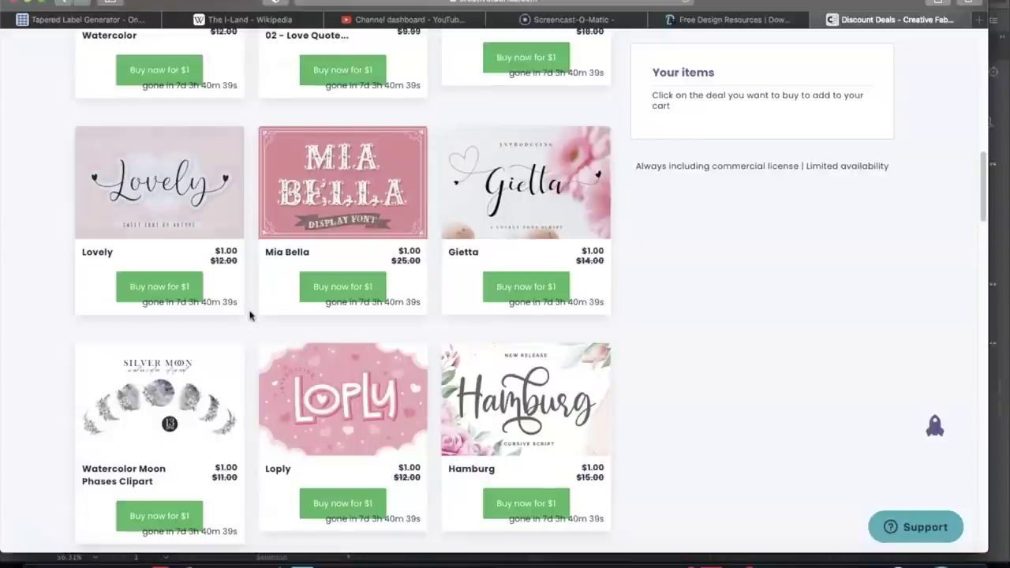
scroll(249, 316, down, 2)
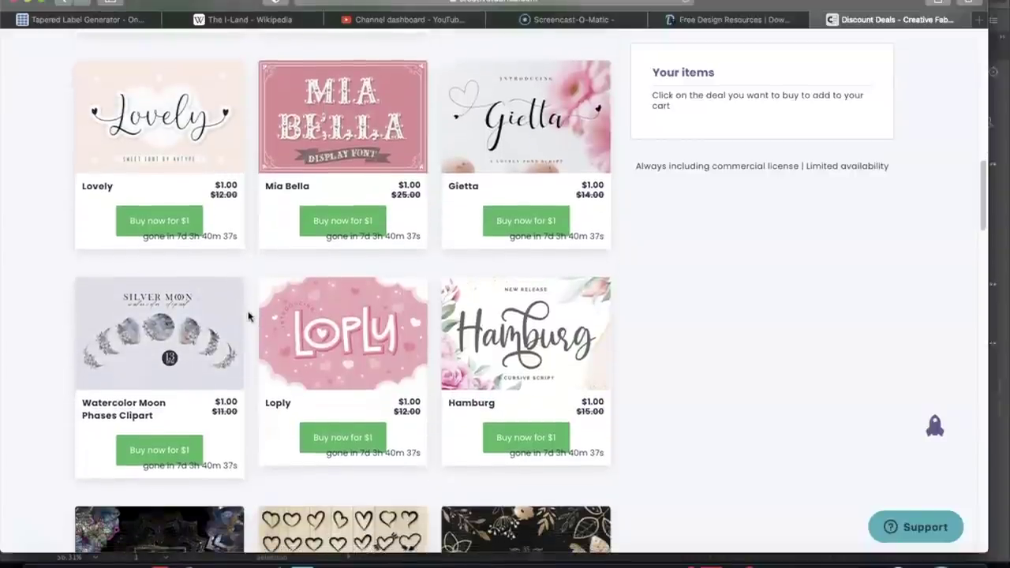
scroll(249, 317, down, 3)
scroll(247, 316, down, 1)
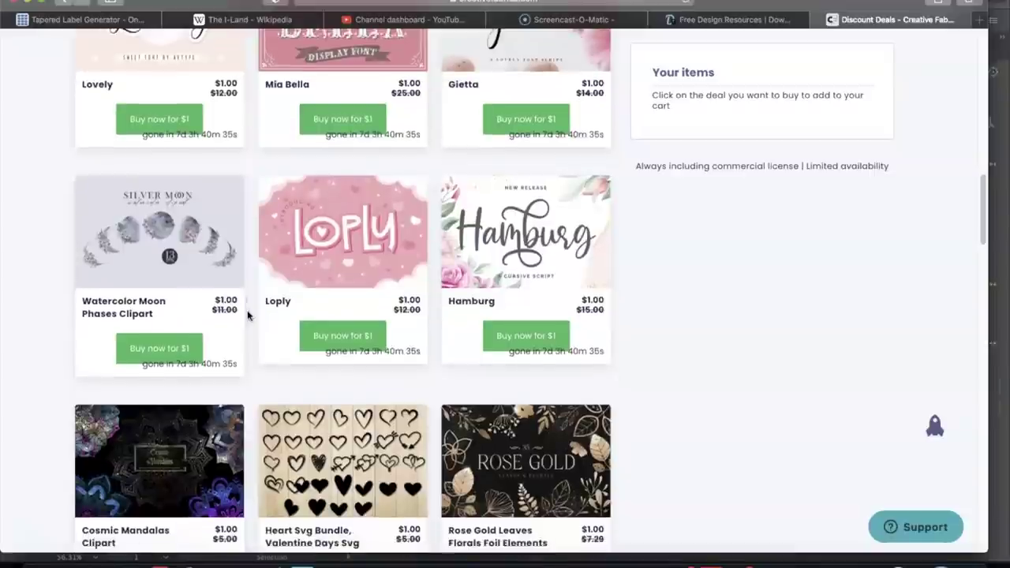
scroll(247, 316, down, 2)
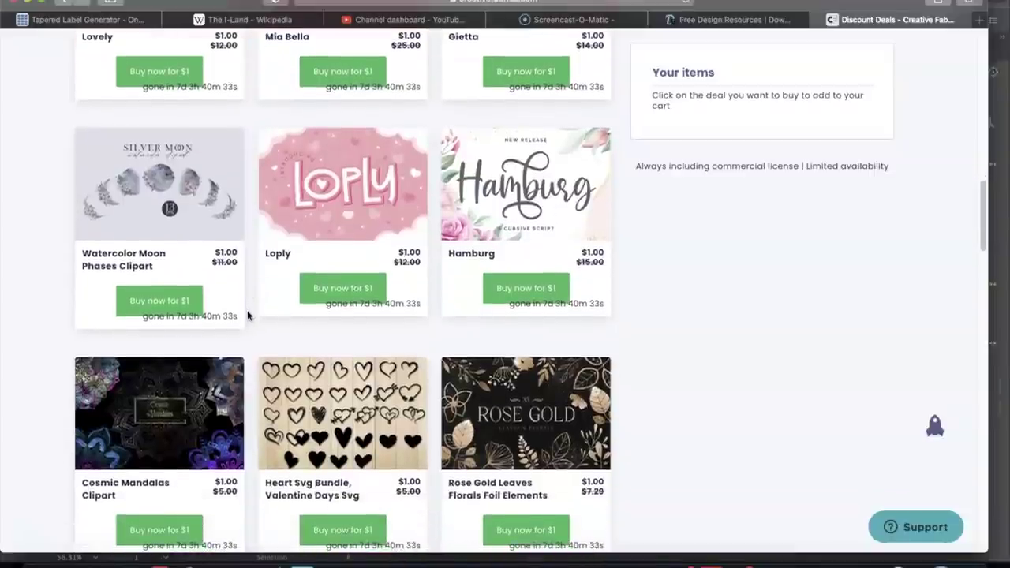
scroll(246, 316, down, 2)
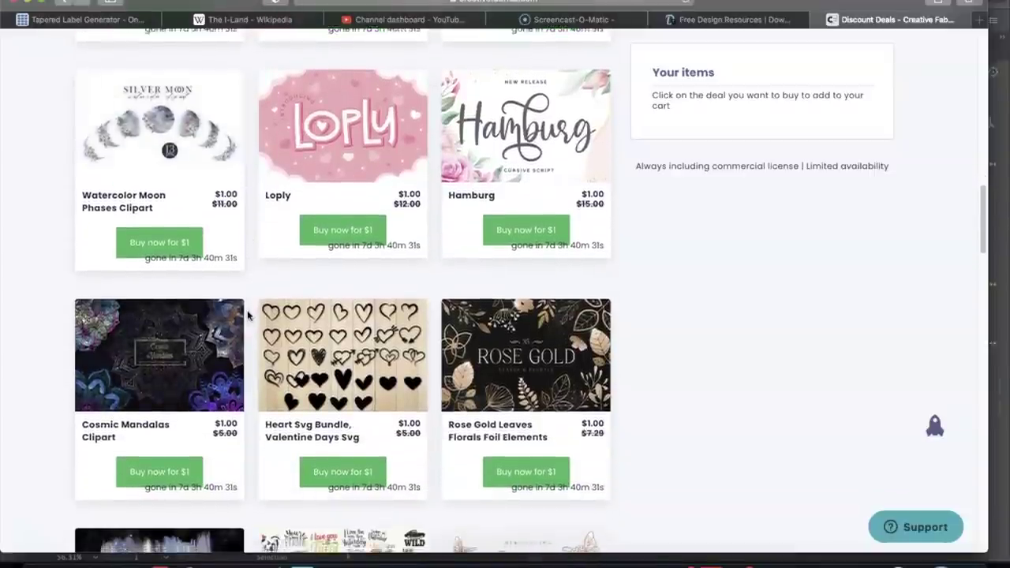
scroll(247, 315, down, 3)
scroll(247, 316, down, 3)
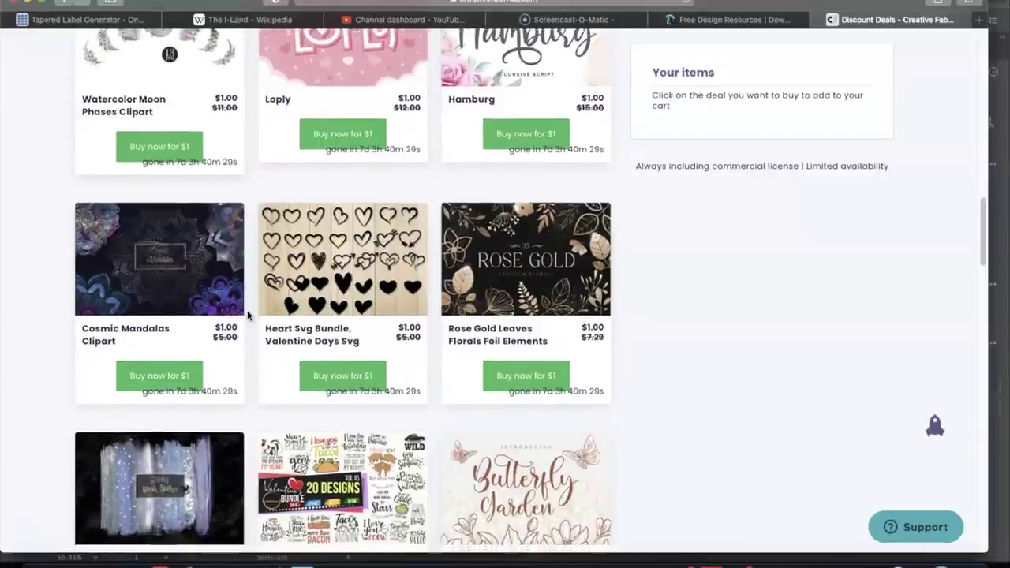
scroll(247, 316, down, 9)
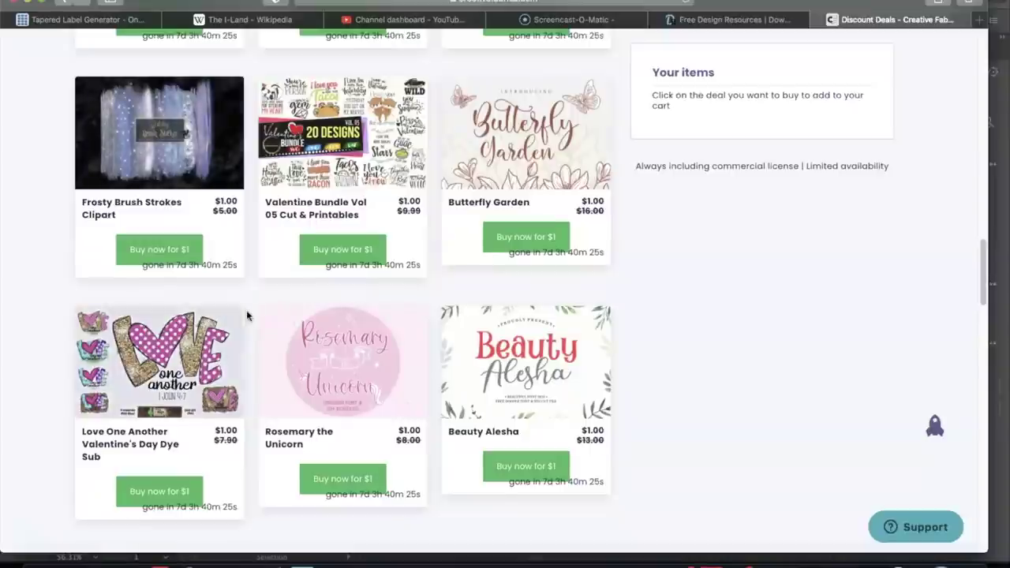
scroll(247, 316, down, 1)
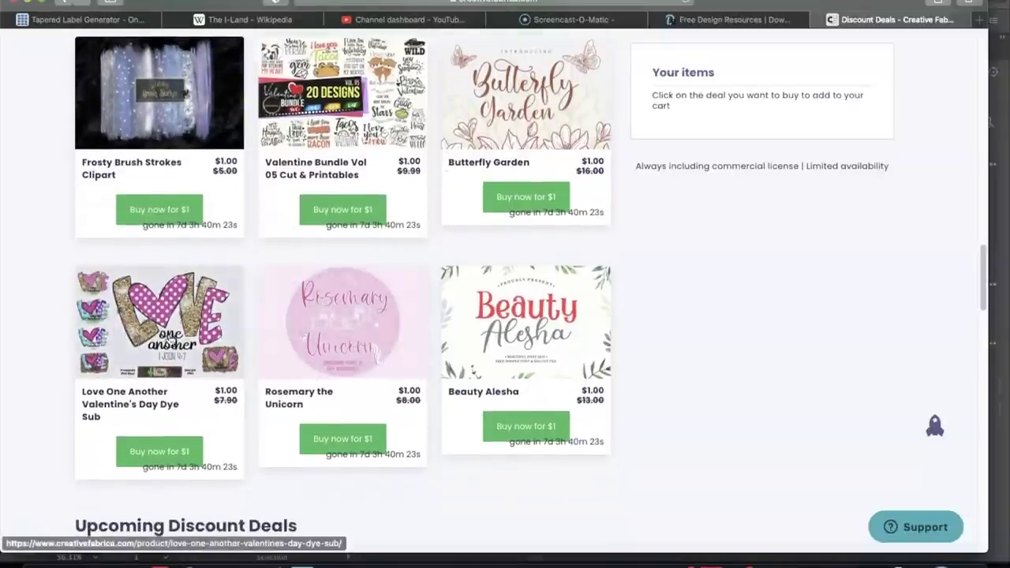
scroll(161, 363, down, 1)
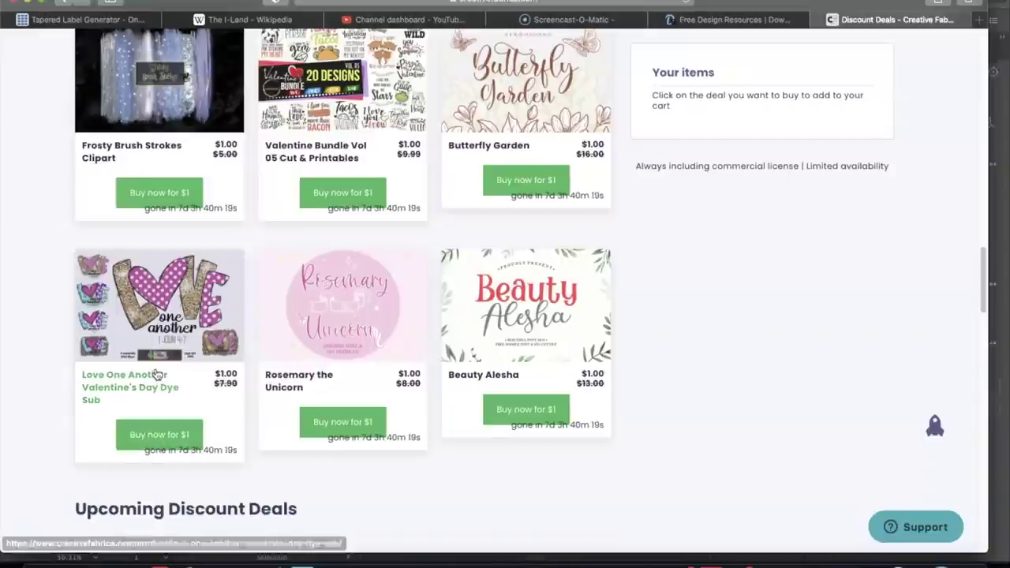
Add the Love One Another Valentine's Day Dye Sub deal to the cart and view its product details
click(164, 433)
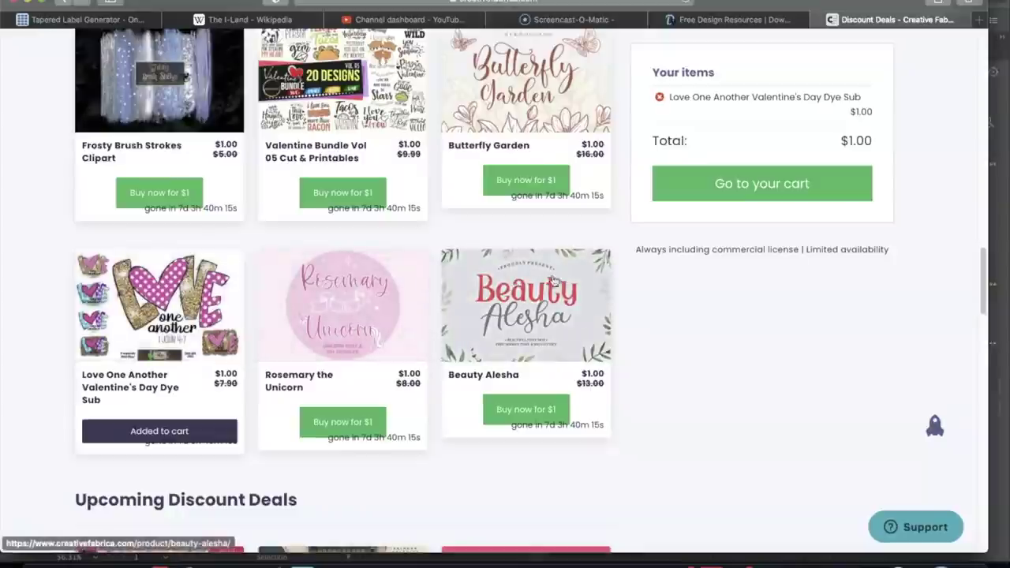
scroll(139, 327, down, 1)
click(138, 327)
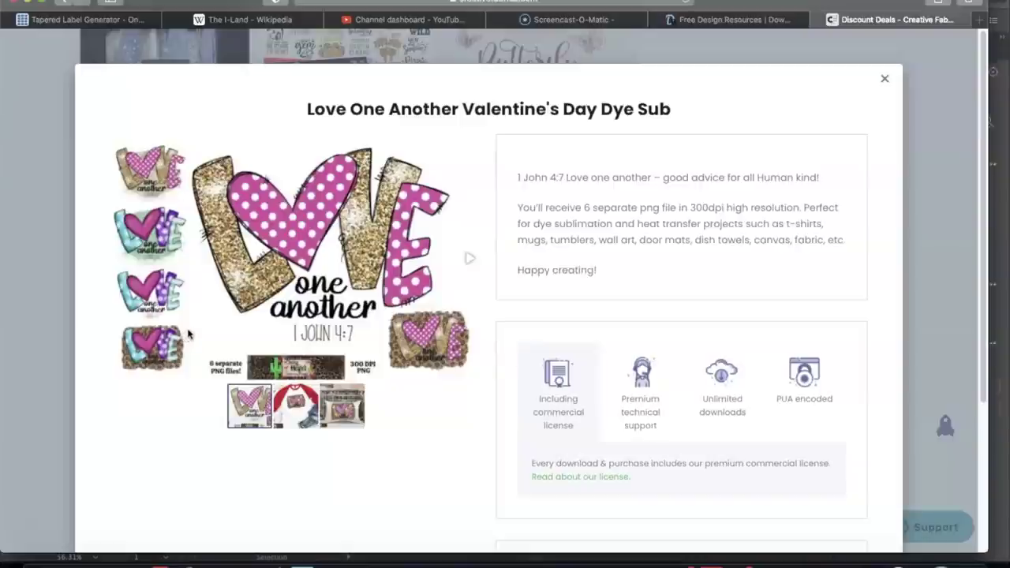
scroll(194, 332, down, 5)
scroll(198, 327, up, 5)
click(883, 82)
scroll(789, 311, up, 2)
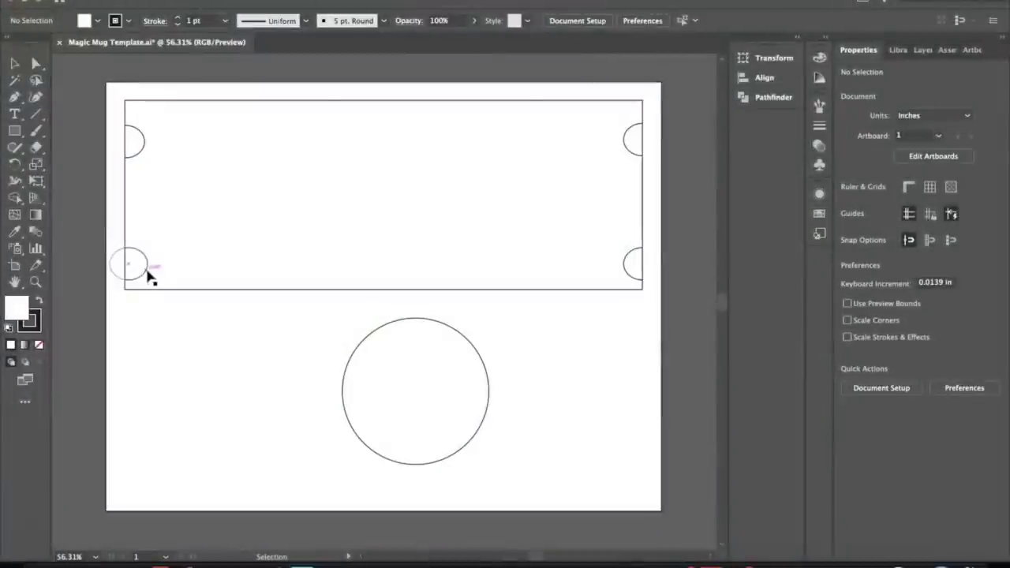
Switch to Illustrator, isolate the mug wrap's clip group, and activate Draw Inside mode for its rectangle
click(164, 289)
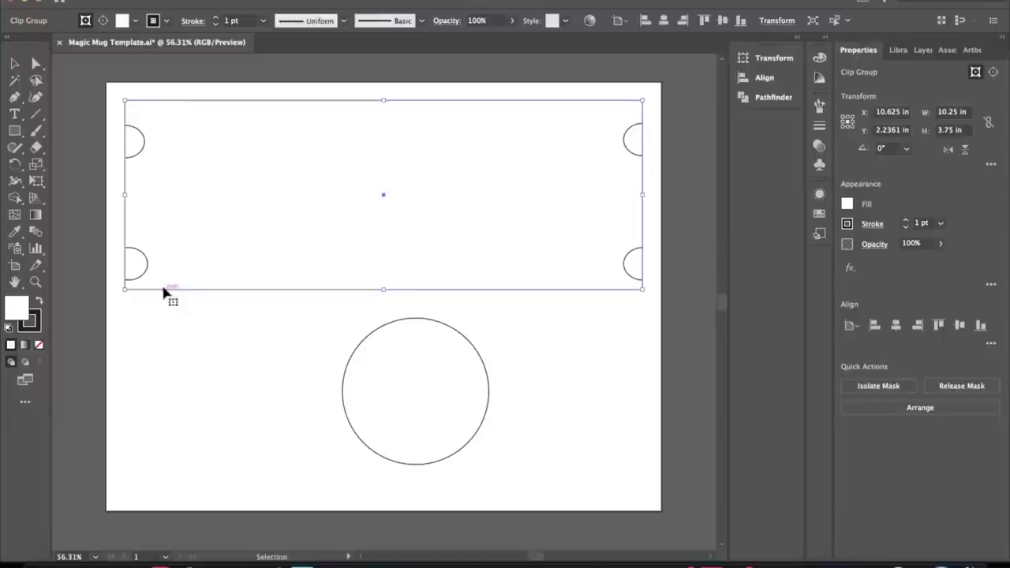
double_click(164, 290)
click(164, 290)
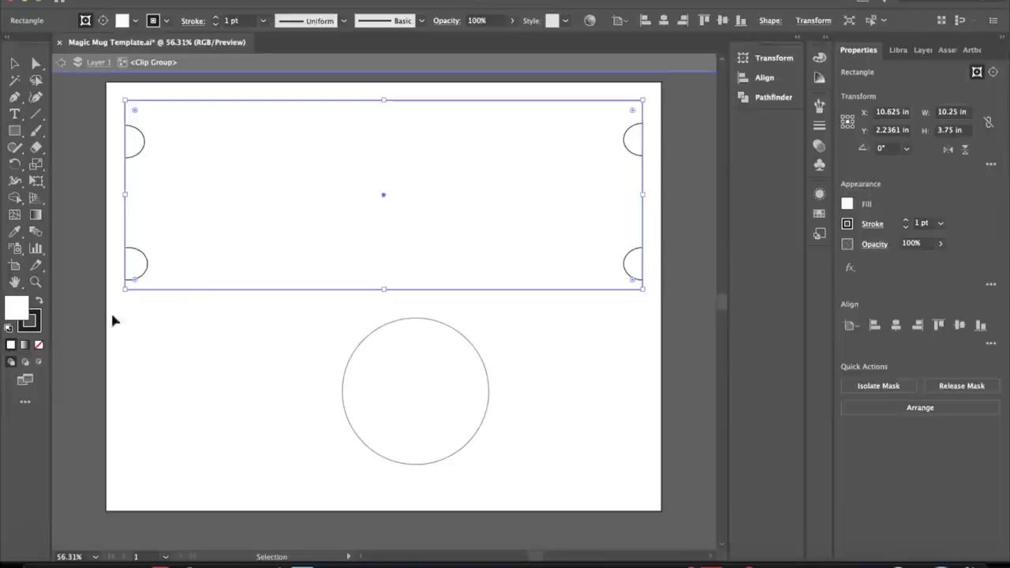
click(39, 363)
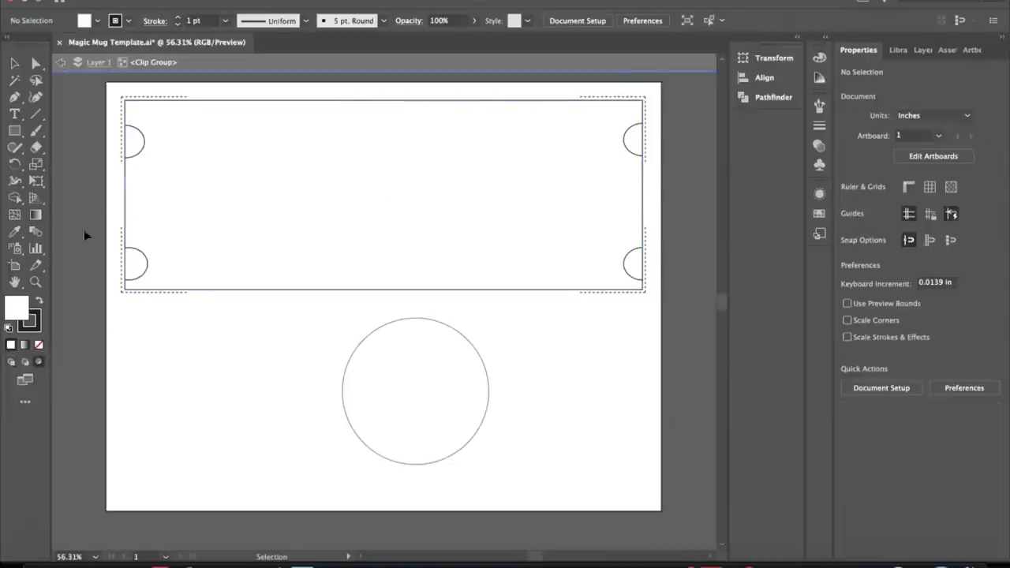
Place gold leopard_0000_l.jpg from the DC Gold Leopard Print Digital Paper folder in Downloads inside the mug wrap rectangle
click(111, 0)
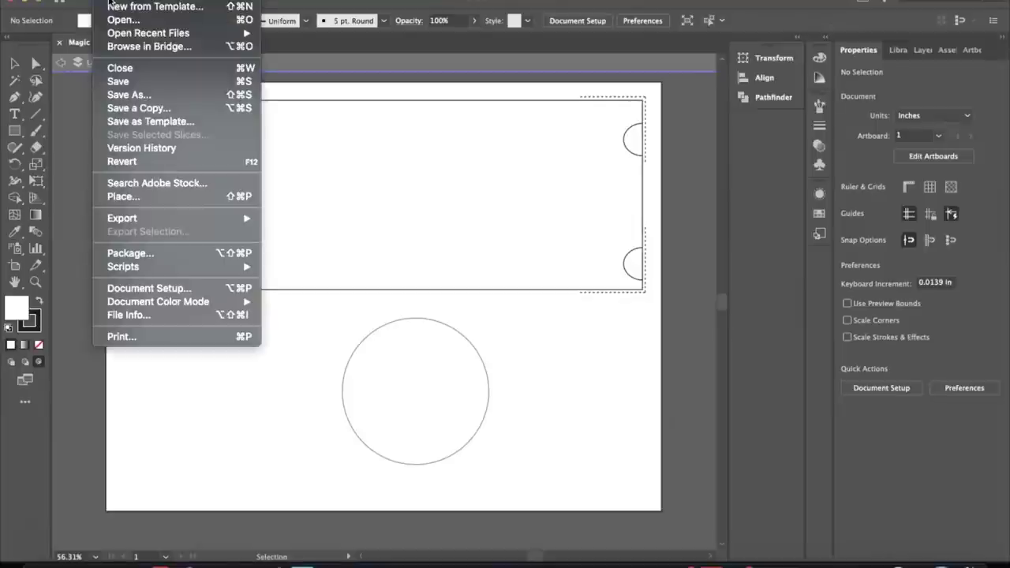
click(149, 200)
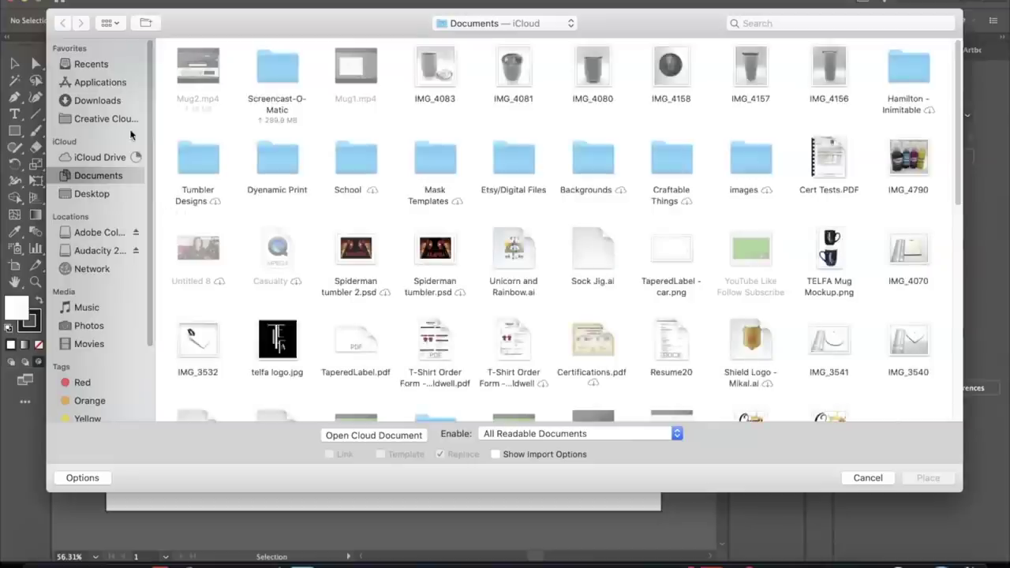
click(108, 106)
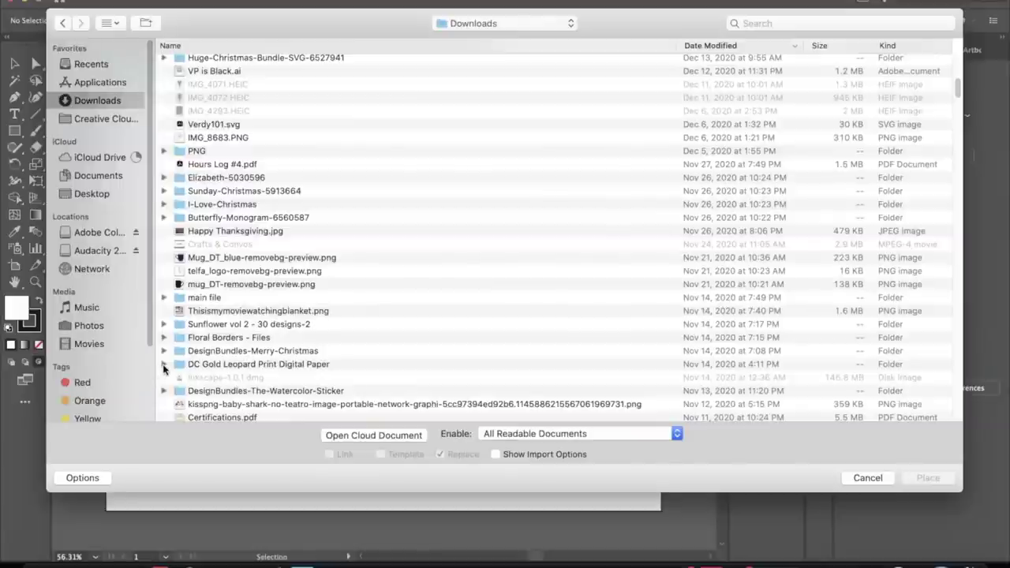
click(163, 363)
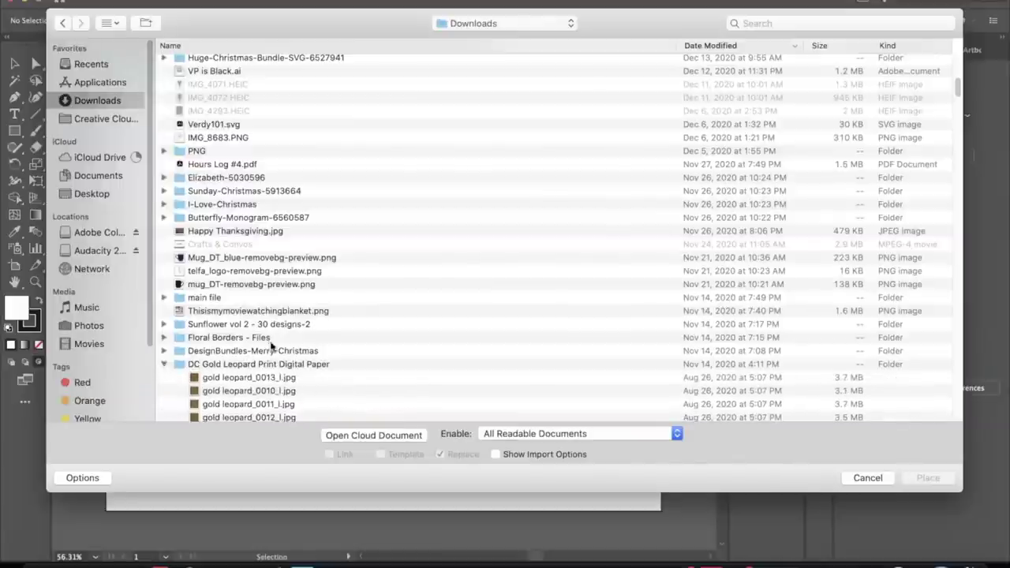
scroll(286, 348, down, 3)
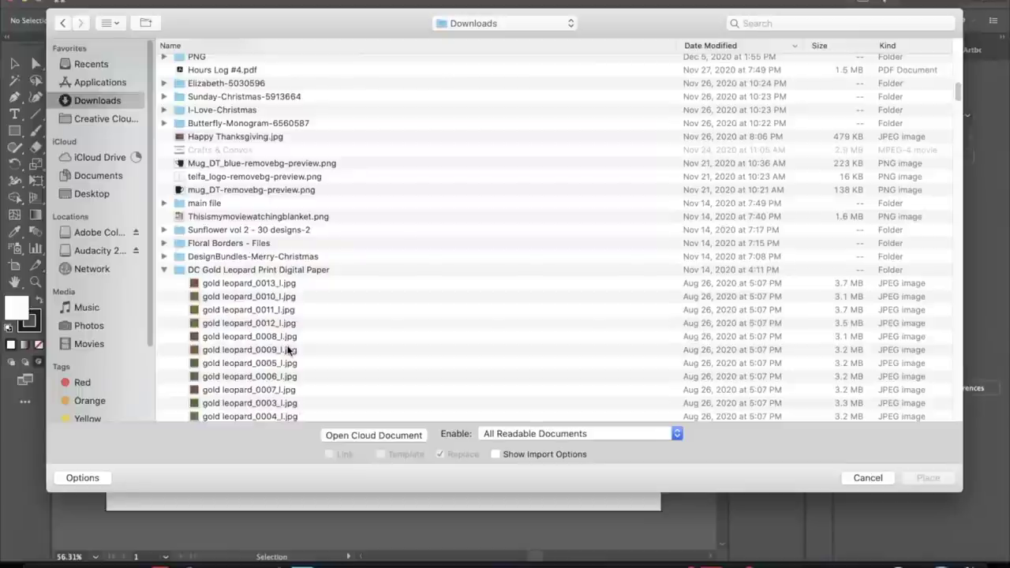
scroll(288, 349, down, 5)
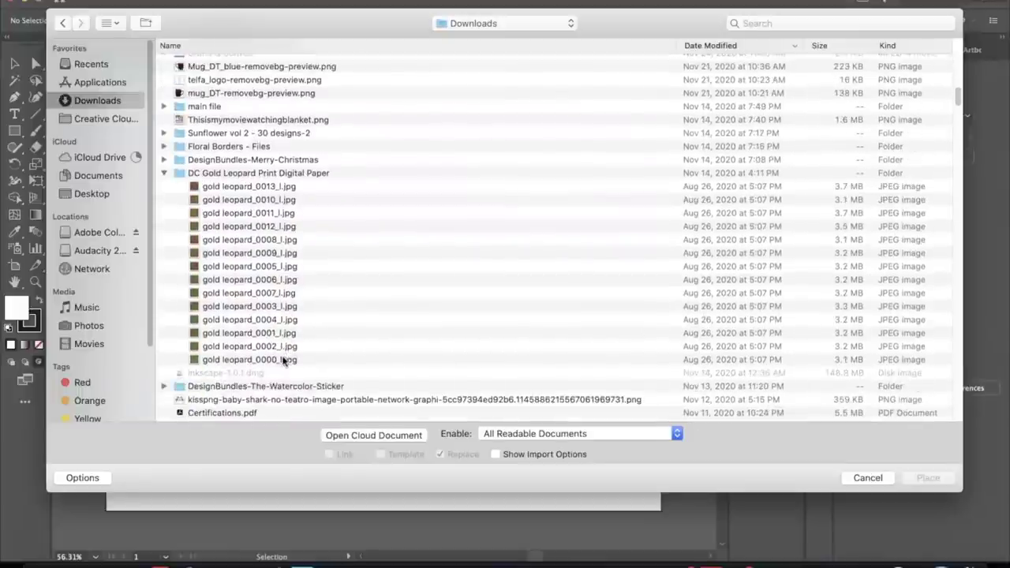
double_click(278, 360)
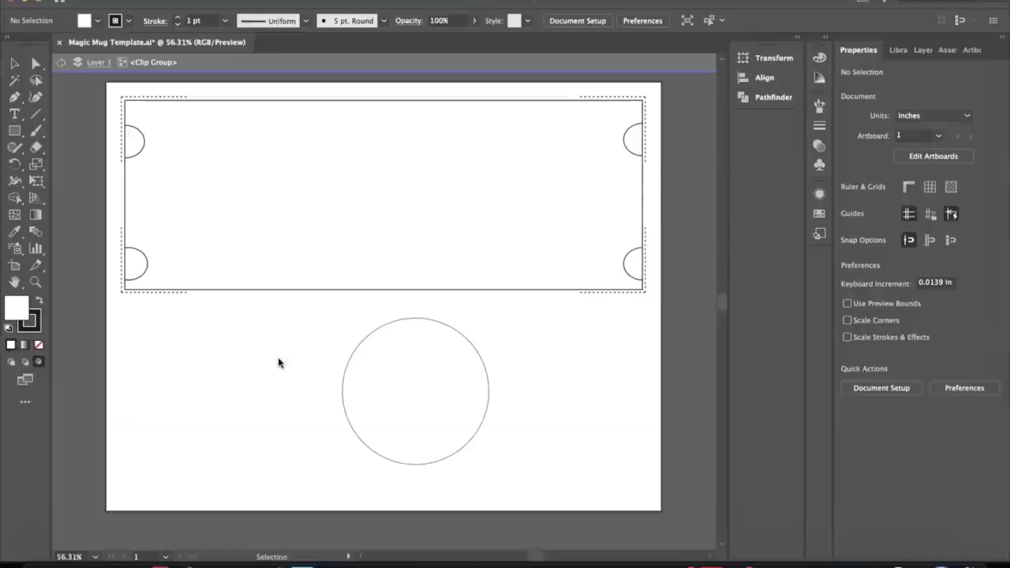
click(206, 129)
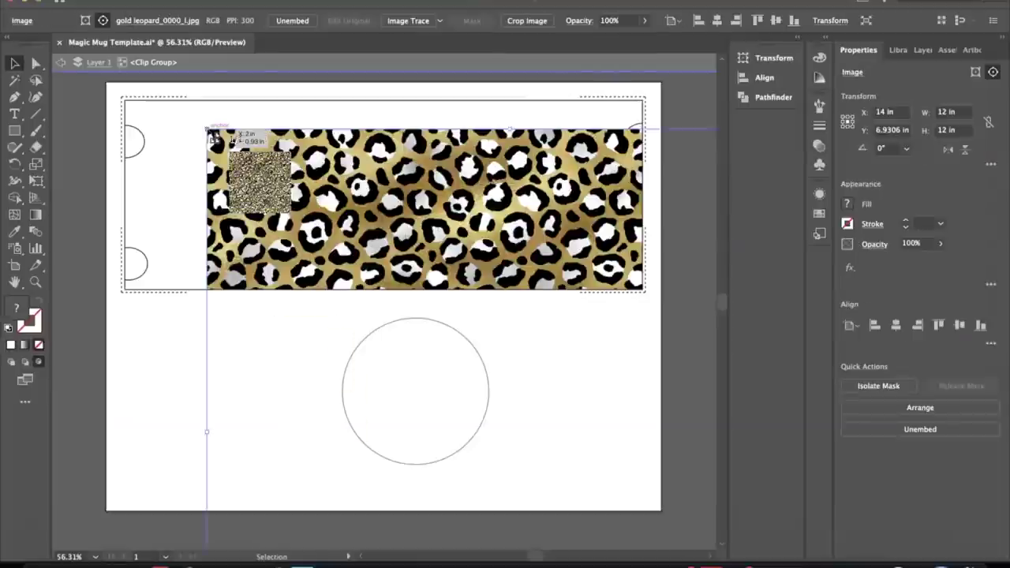
Move and resize the leopard image to about 10.28 by 10.6 in so it covers the whole mug wrap rectangle
drag(282, 183, 203, 146)
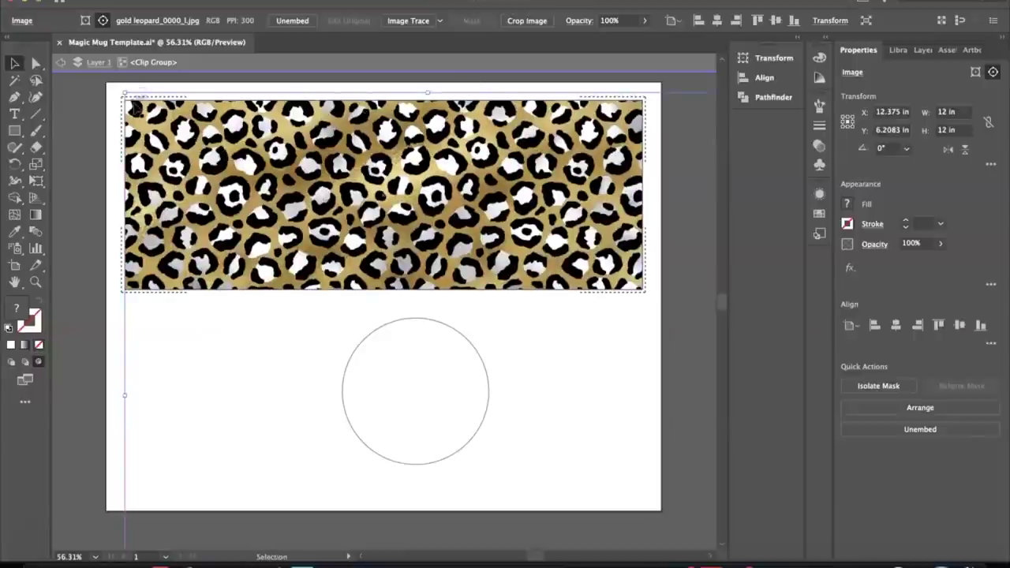
drag(124, 95, 293, 210)
drag(427, 240, 248, 126)
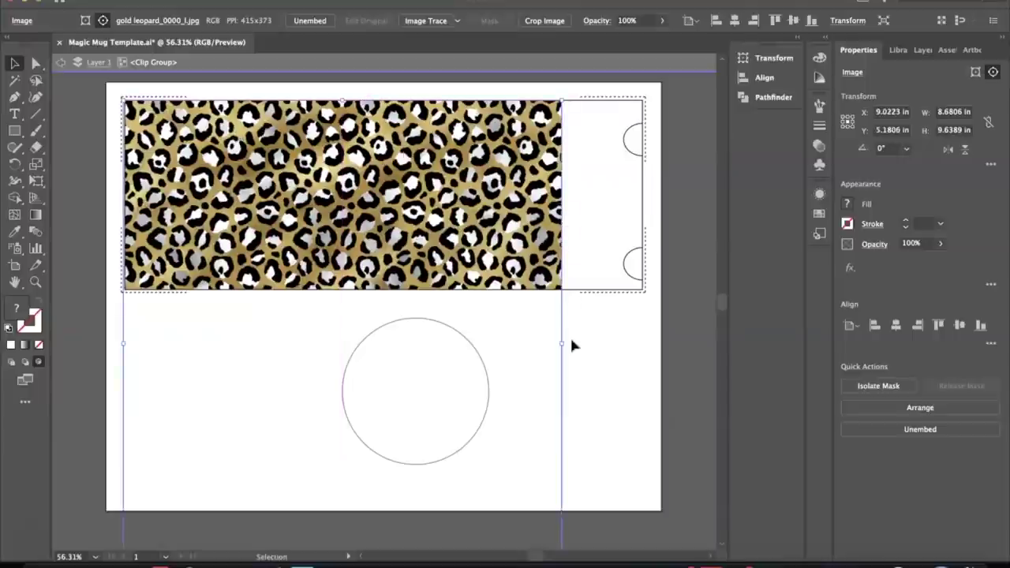
drag(562, 344, 642, 344)
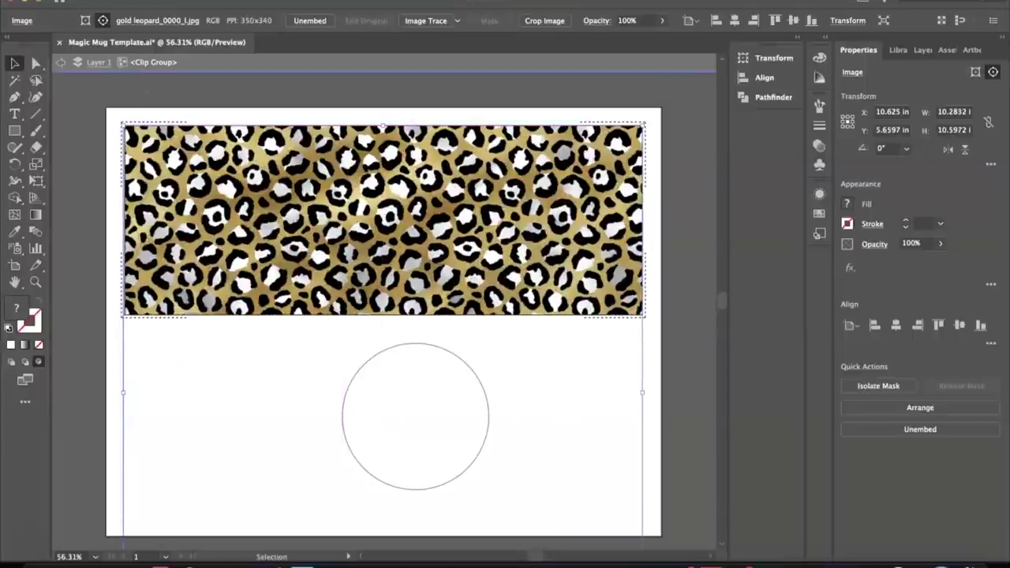
Send the leopard image to the back, behind the wrap's four edge cutouts, and leave the clip group's isolation
click(135, 0)
mouse_move(169, 0)
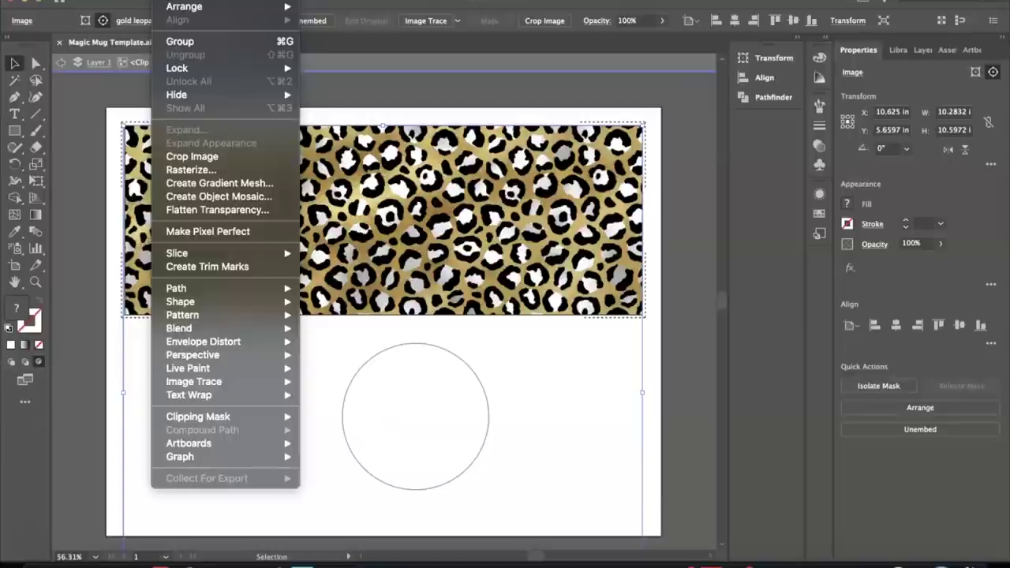
mouse_move(260, 7)
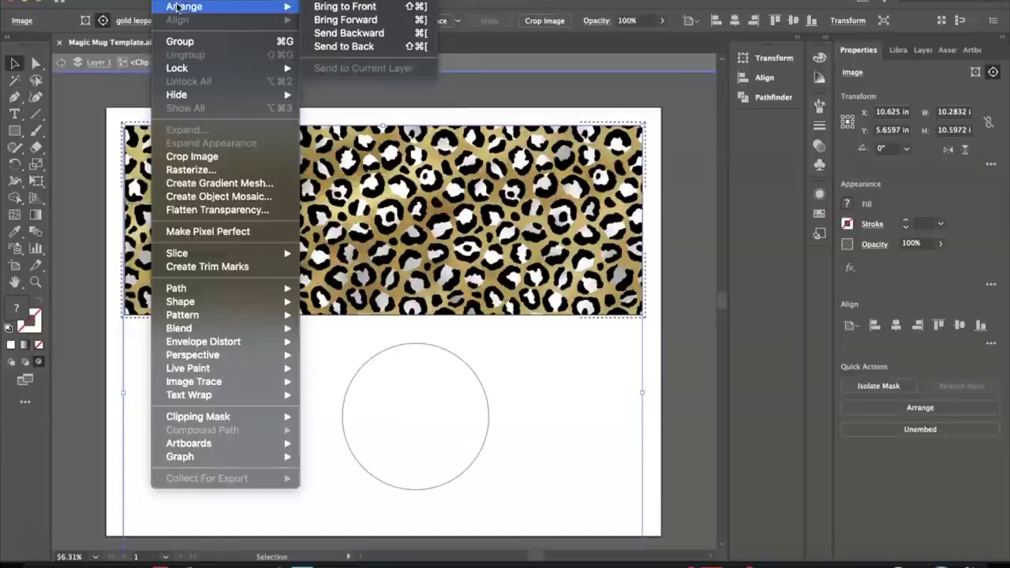
click(344, 45)
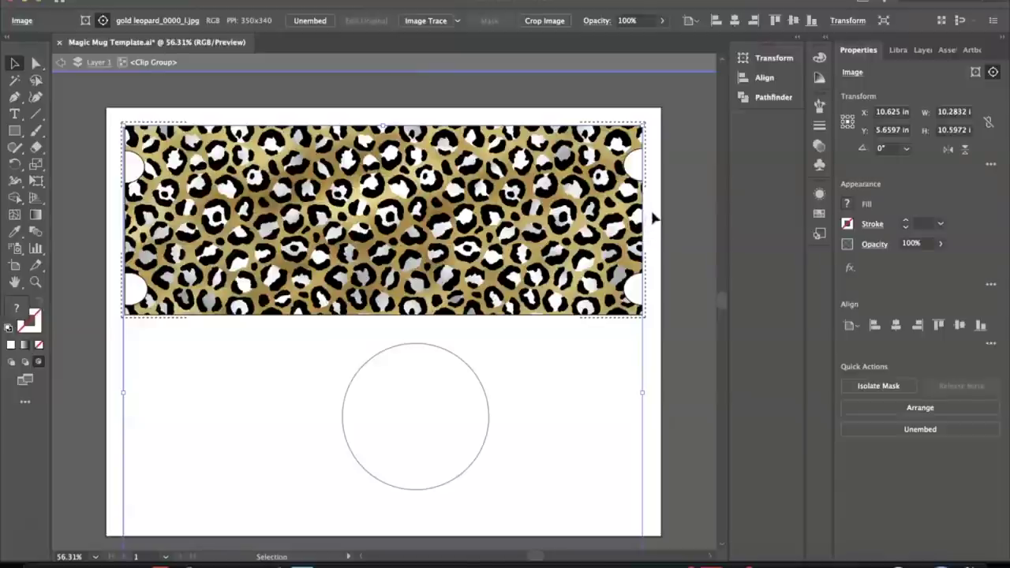
click(114, 138)
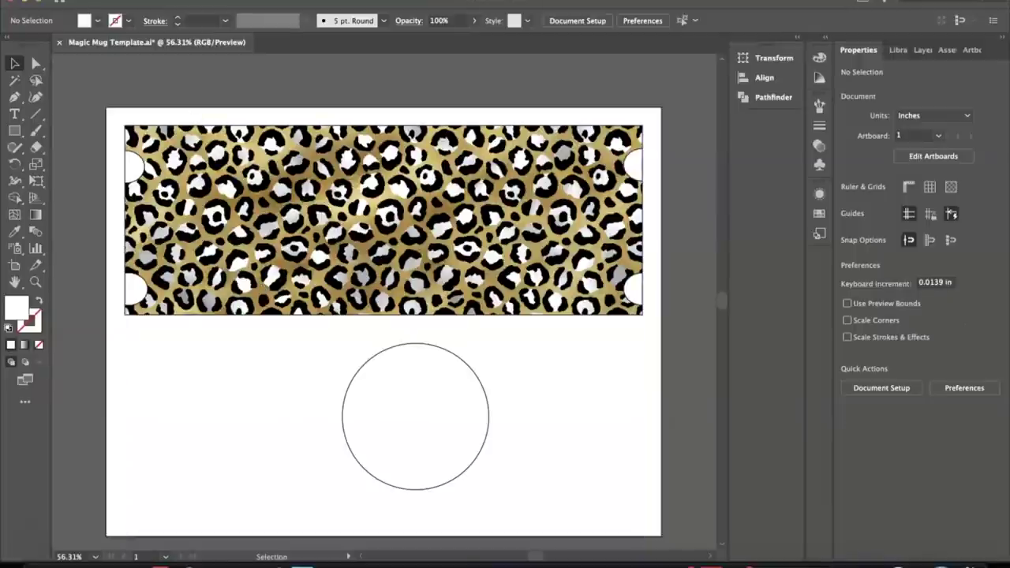
Isolate the mug wrap's clip group and place val1a.png from the Love-One-Another-Valentines-Day-7265440 folder in Downloads onto the leopard background
click(103, 2)
click(179, 319)
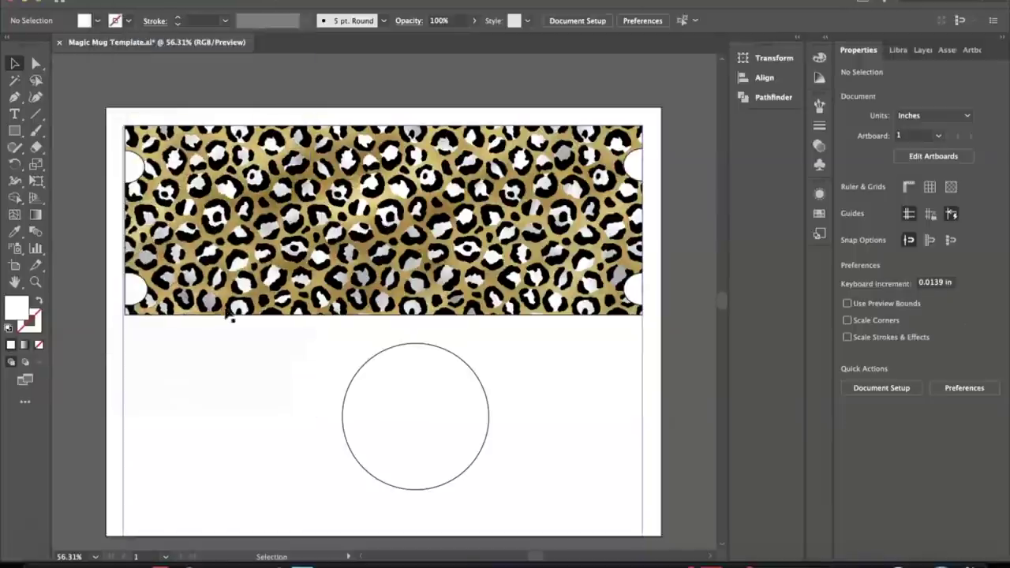
click(178, 318)
double_click(180, 320)
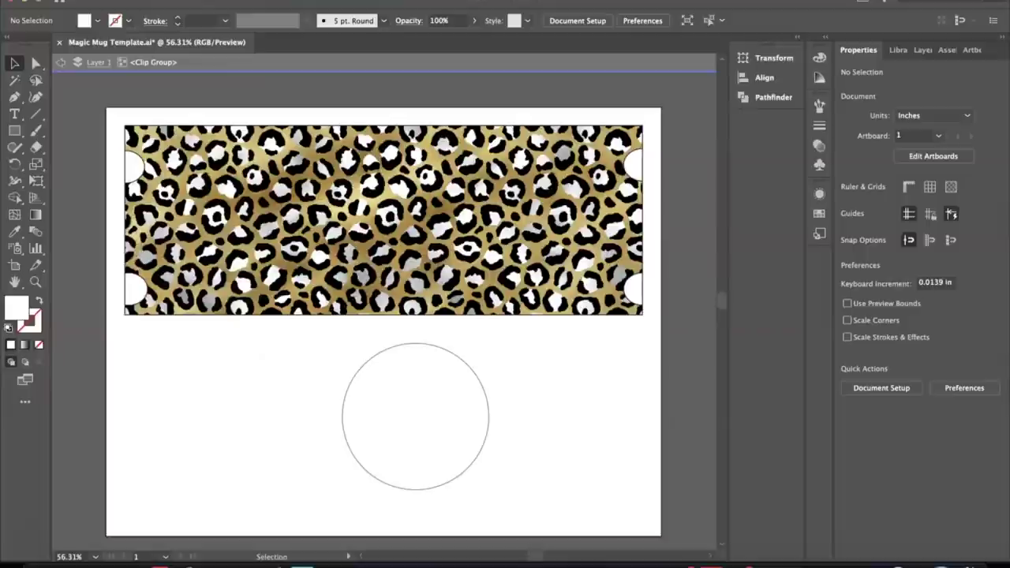
click(106, 0)
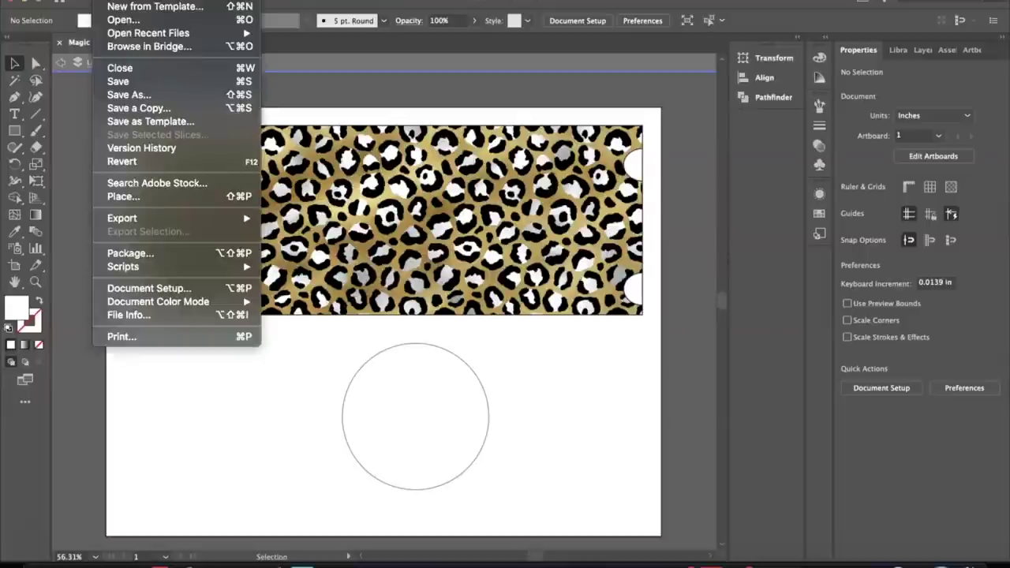
mouse_move(148, 269)
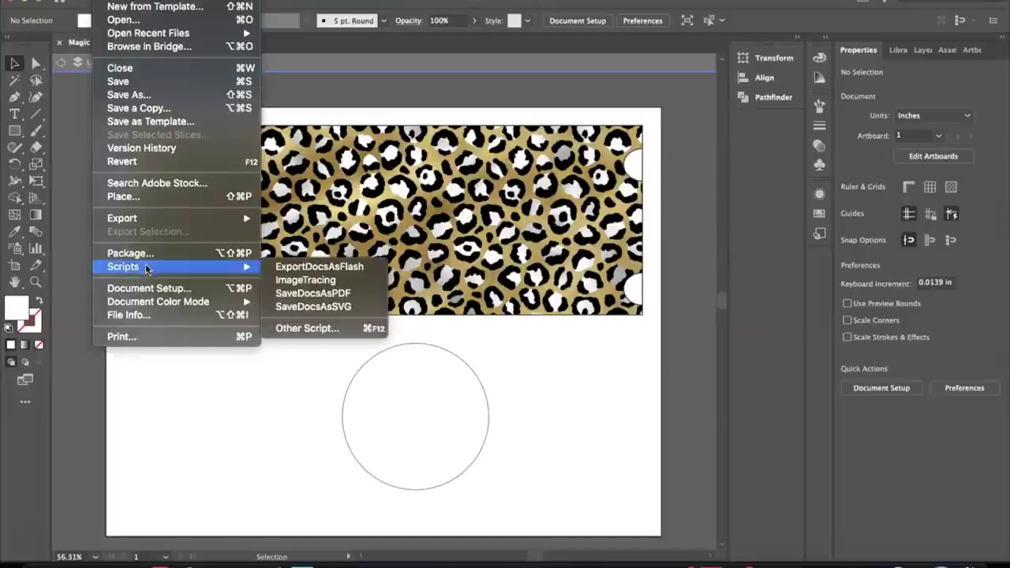
click(150, 197)
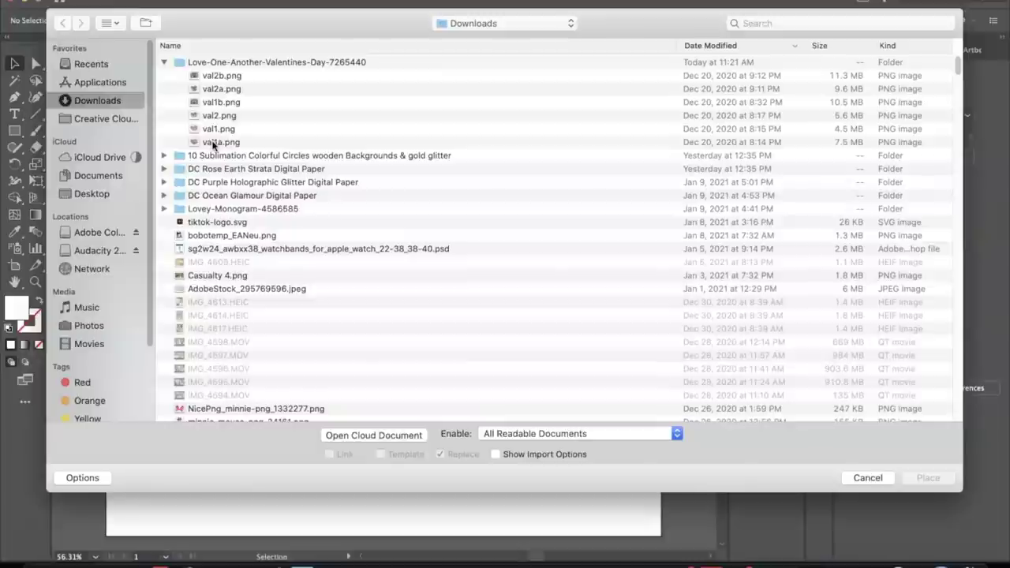
double_click(213, 145)
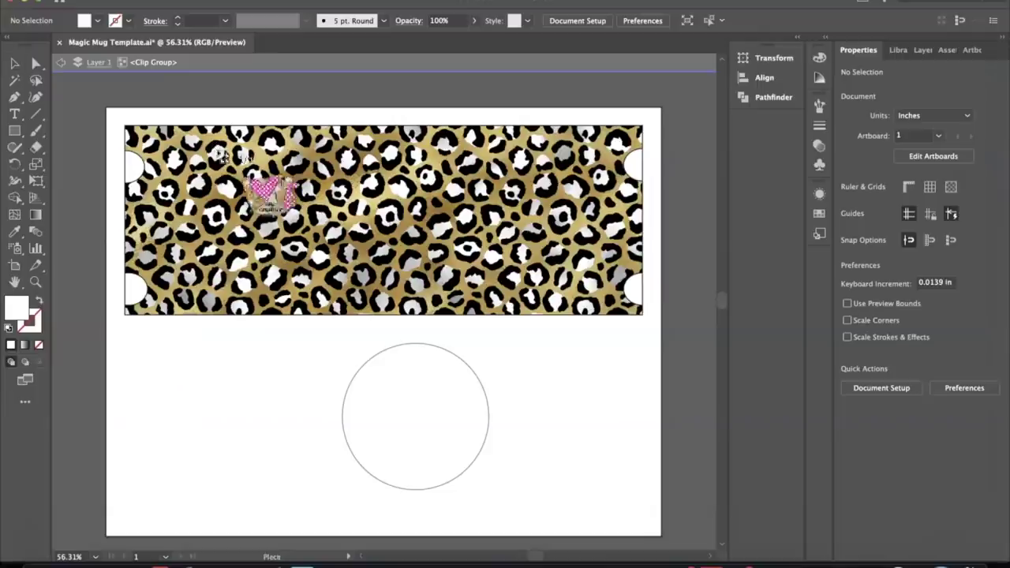
click(281, 137)
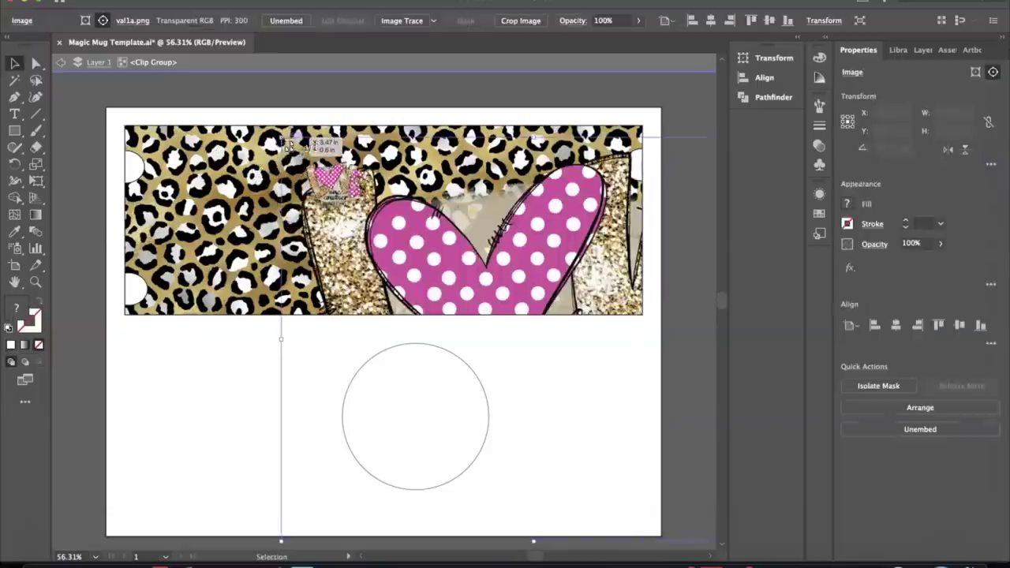
Scale the LOVE one another image down to about 5.17 by 4.14 in and move it near the middle of the wrap
drag(281, 138, 299, 168)
drag(193, 102, 340, 221)
drag(393, 285, 297, 205)
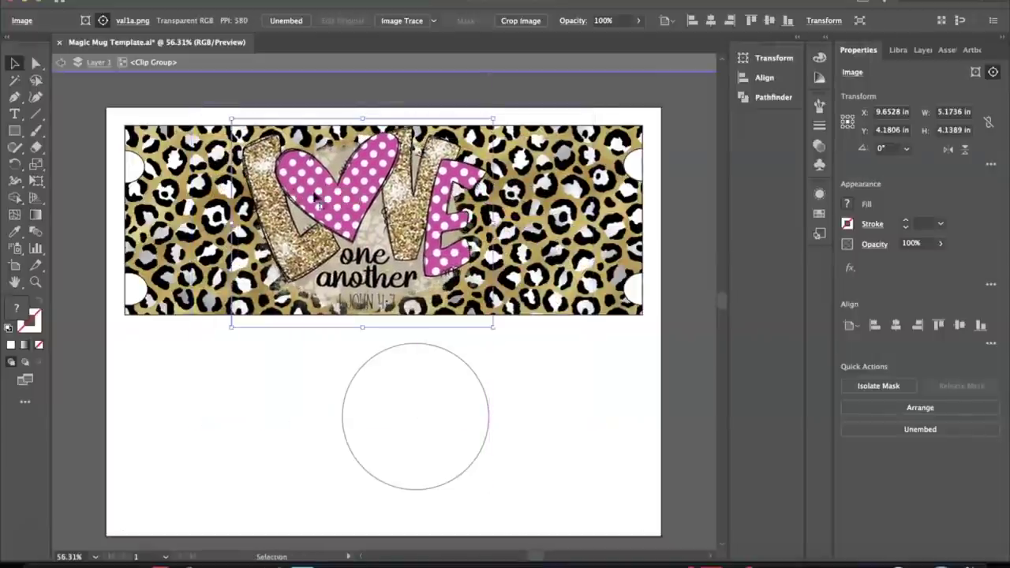
Stretch the LOVE image horizontally on both sides so it spans most of the wrap, adjust its position slightly, and deselect it
drag(493, 222, 570, 222)
drag(231, 222, 186, 223)
drag(422, 201, 419, 202)
click(652, 345)
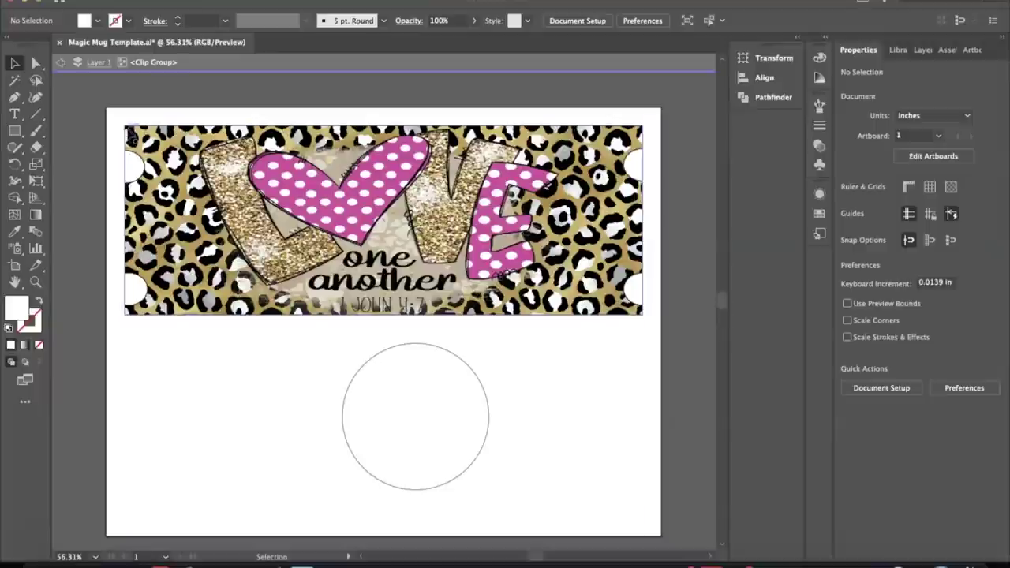
Set the mug wrap rectangle's stroke to None
click(127, 125)
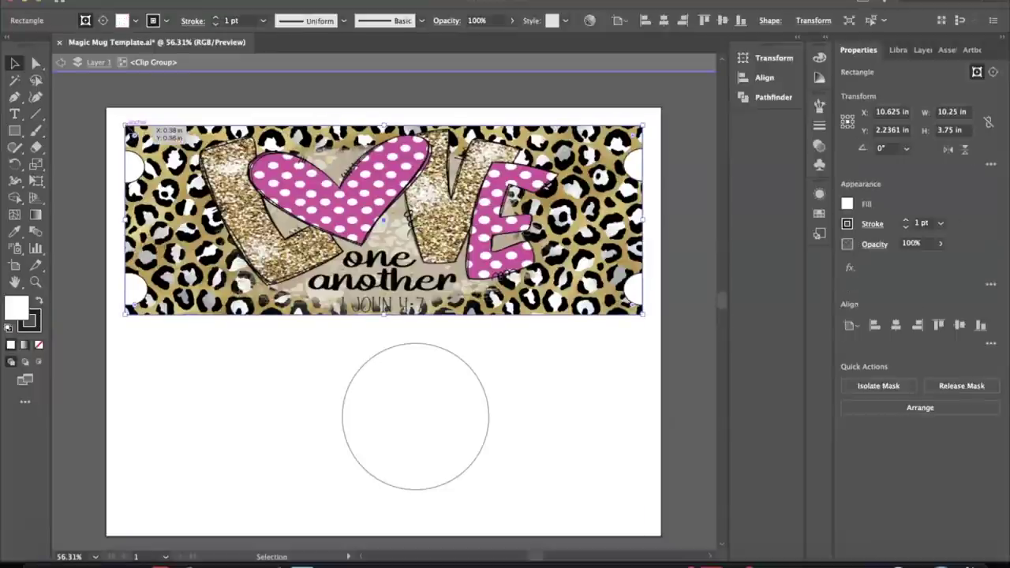
click(167, 21)
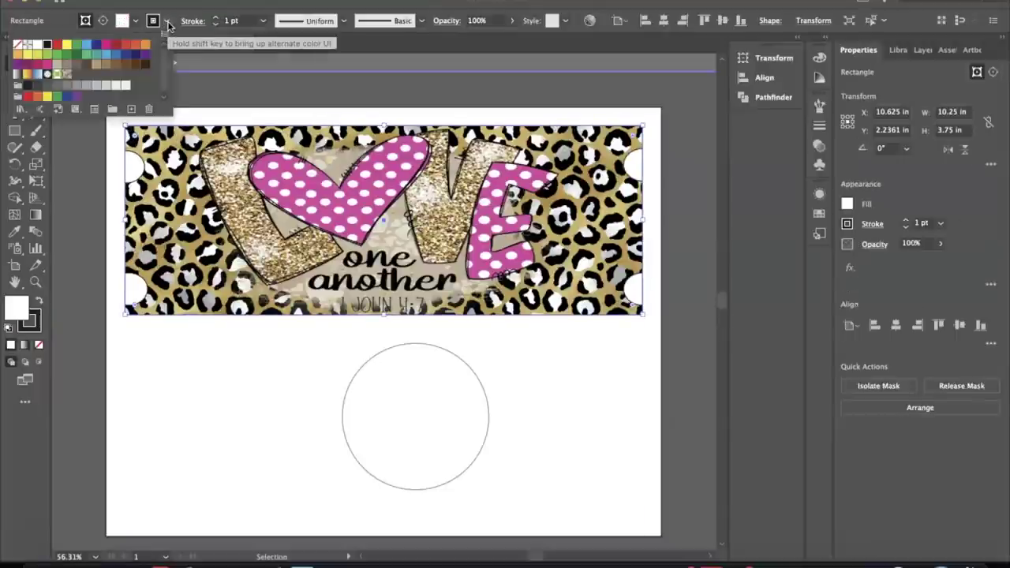
click(21, 45)
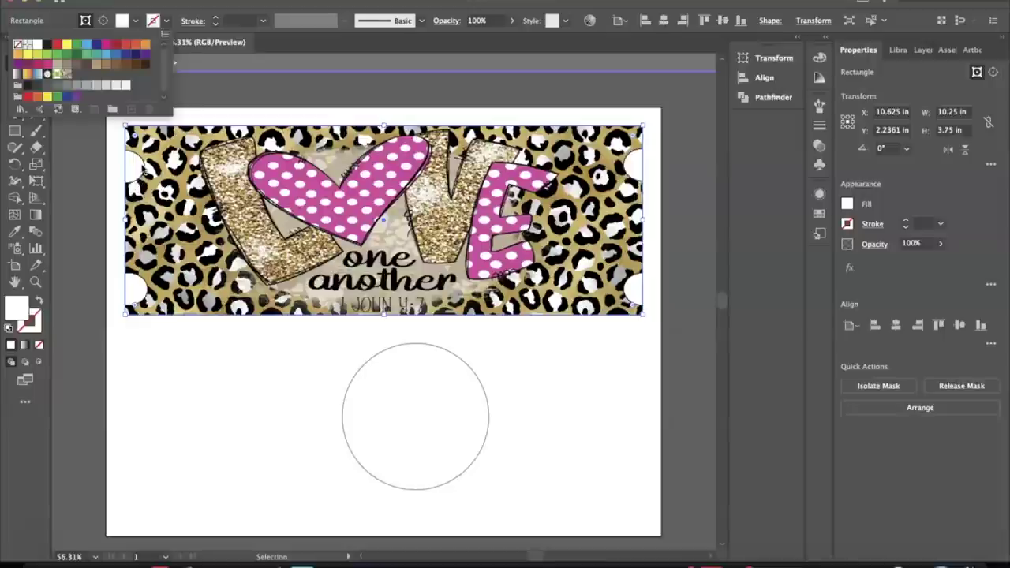
Change the stroke of both cutout ellipses on the wrap's left edge to white
click(143, 169)
click(141, 167)
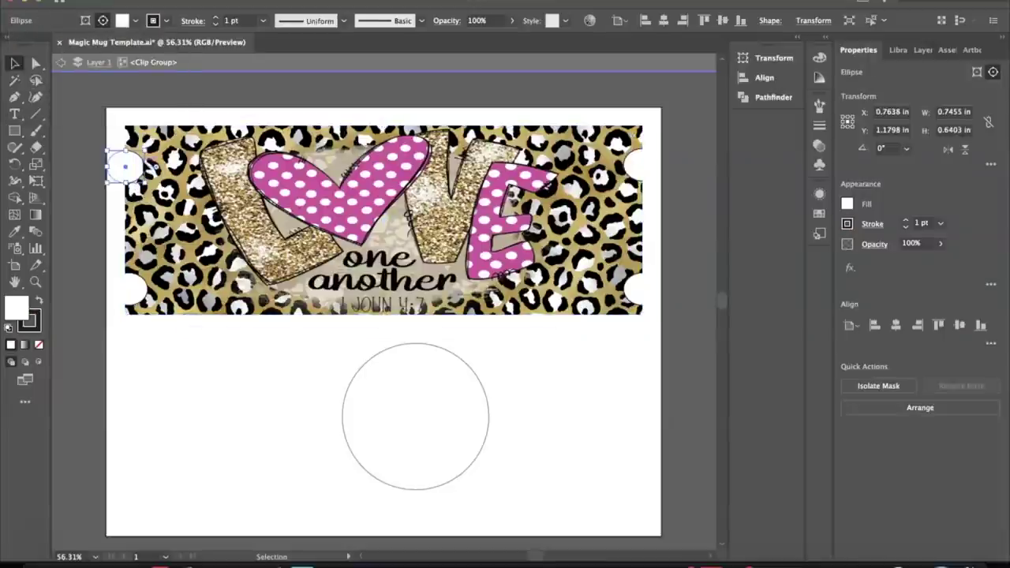
click(166, 22)
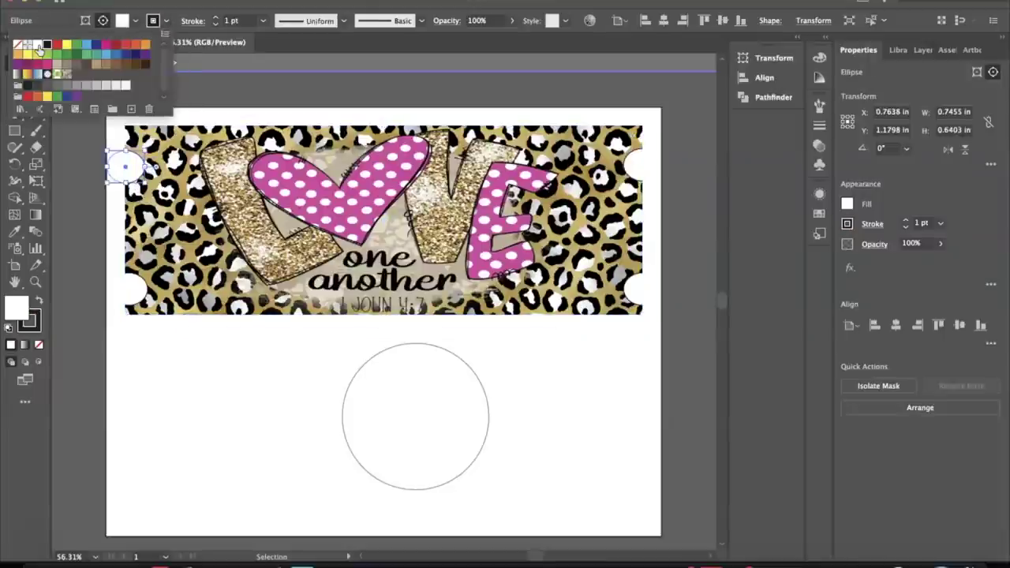
click(38, 48)
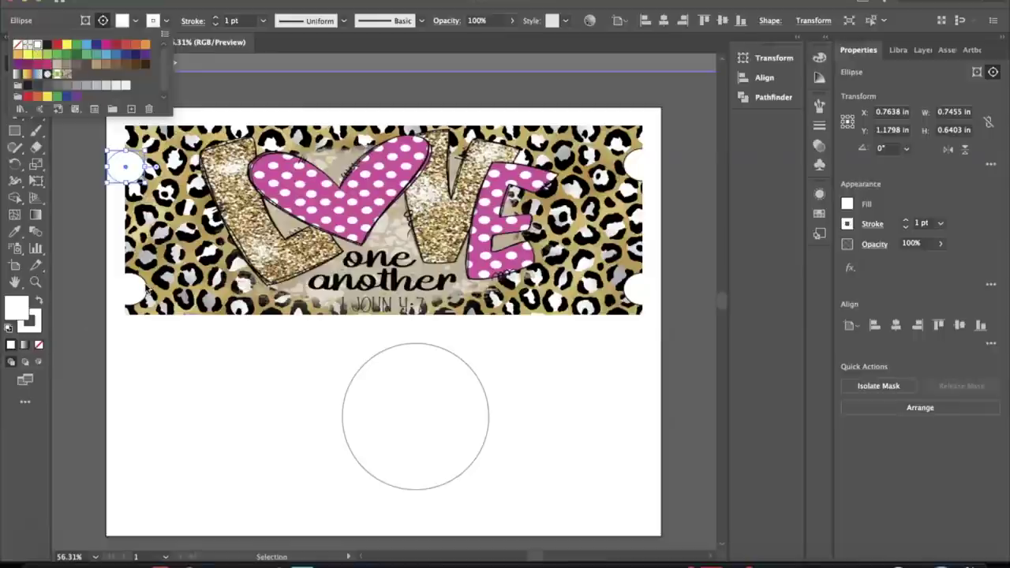
drag(124, 166, 129, 289)
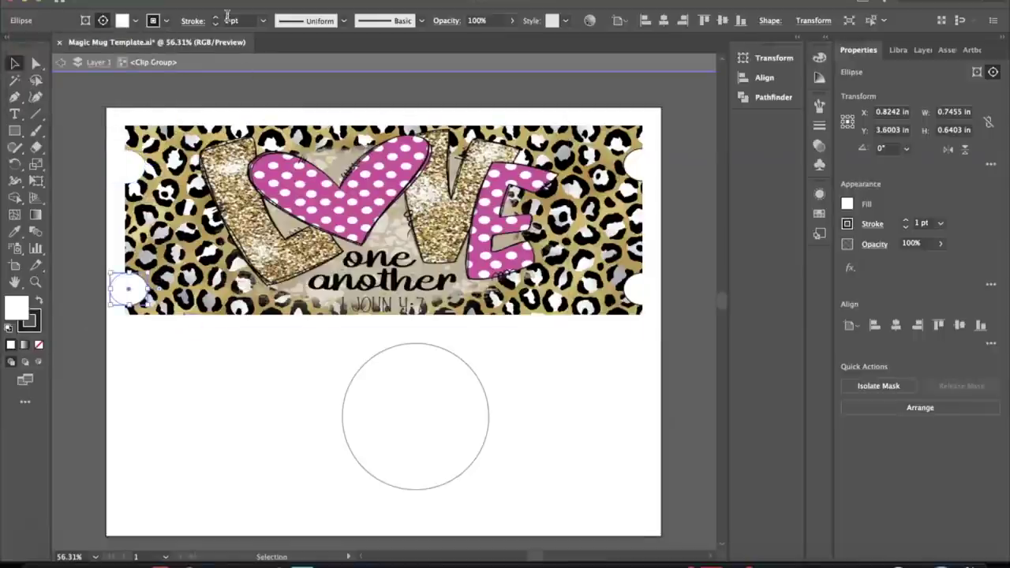
click(166, 22)
click(39, 47)
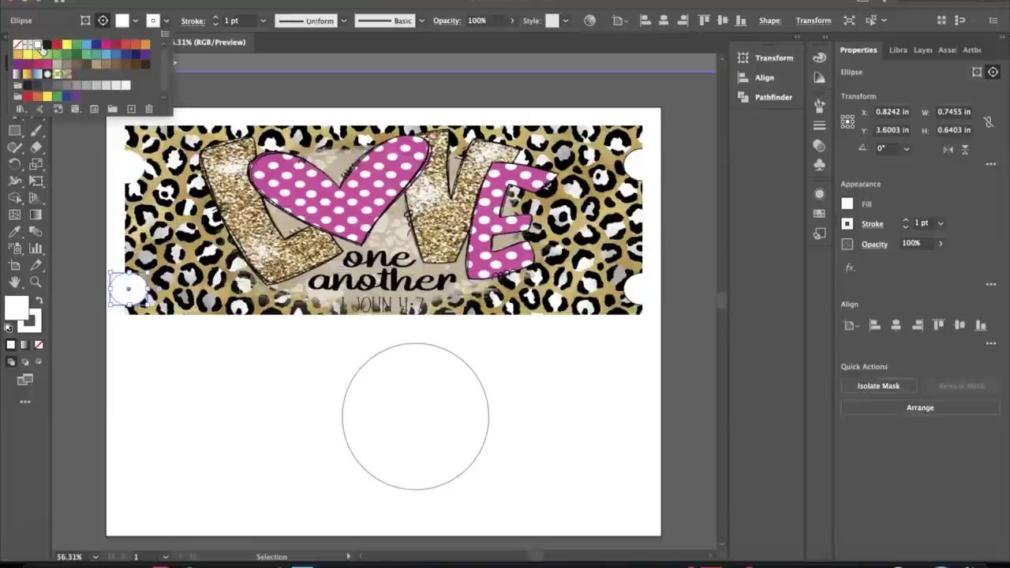
Change the stroke of both cutout ellipses on the wrap's right edge to white and leave the clip group's isolation
click(634, 180)
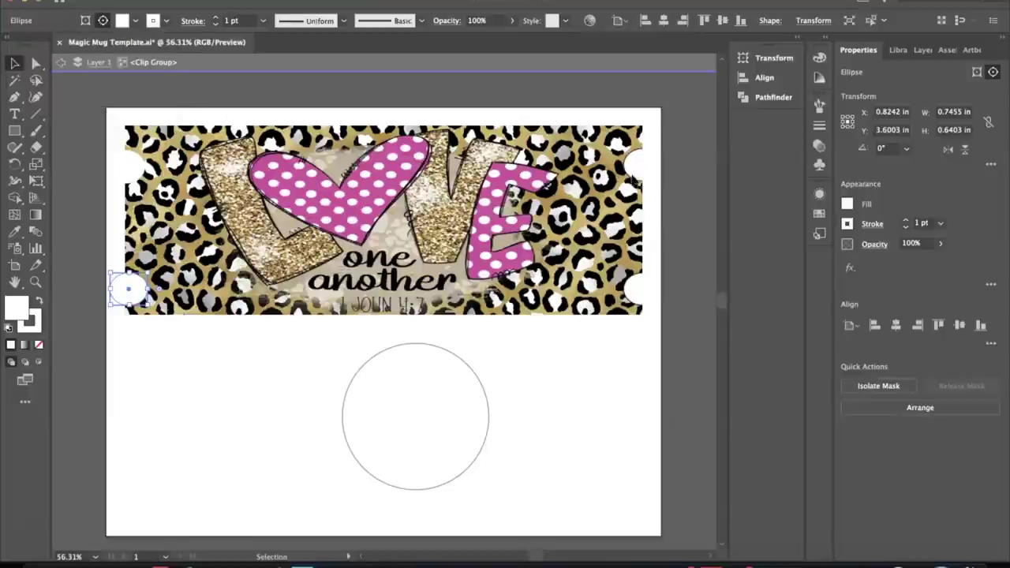
click(641, 164)
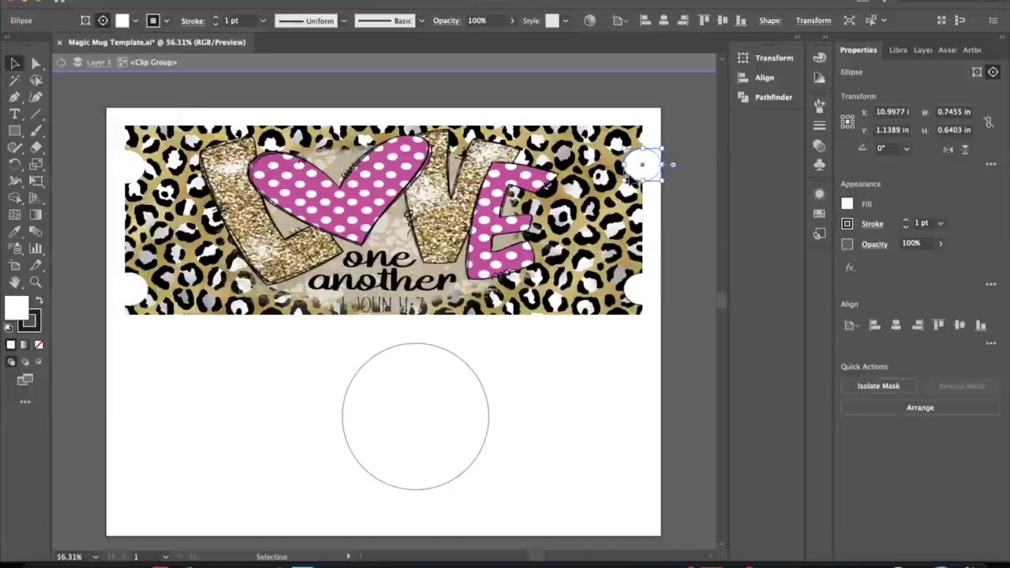
click(166, 22)
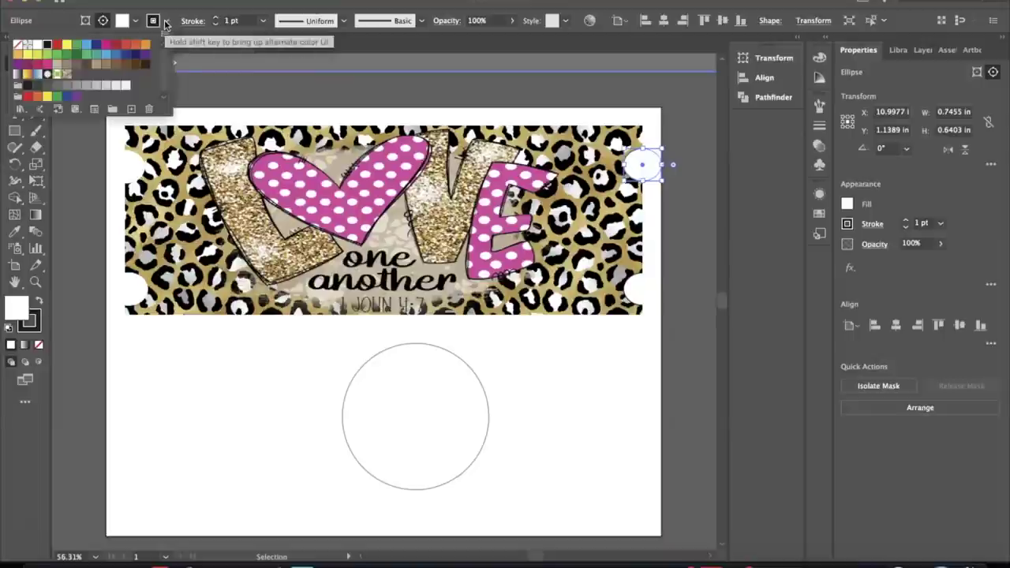
click(38, 49)
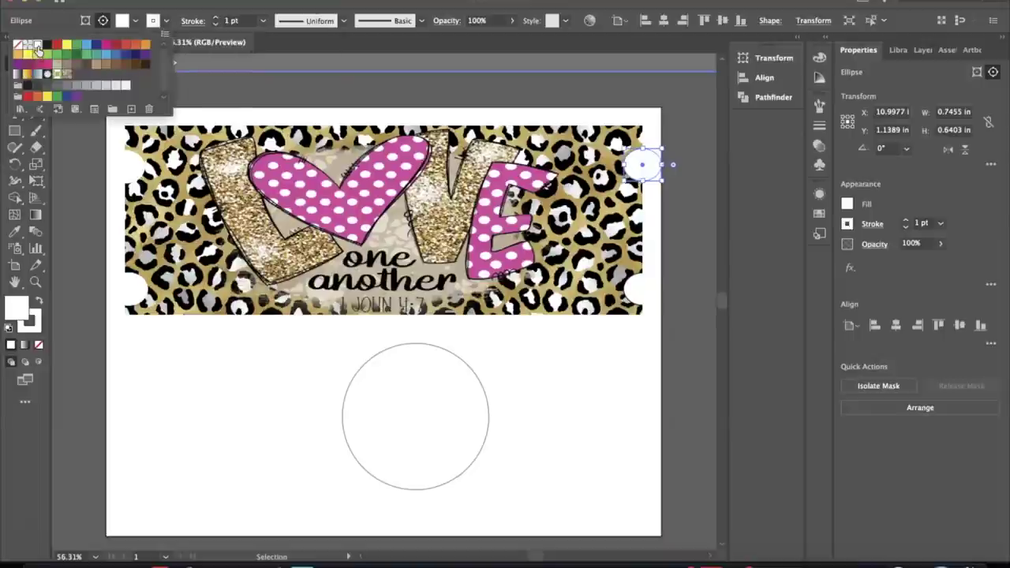
click(629, 300)
drag(643, 164, 644, 288)
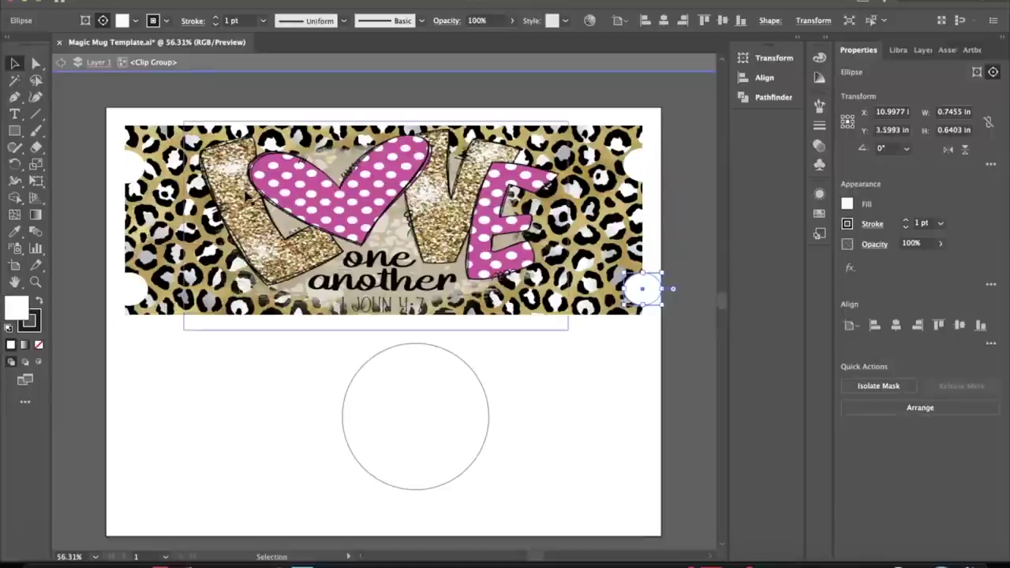
click(166, 21)
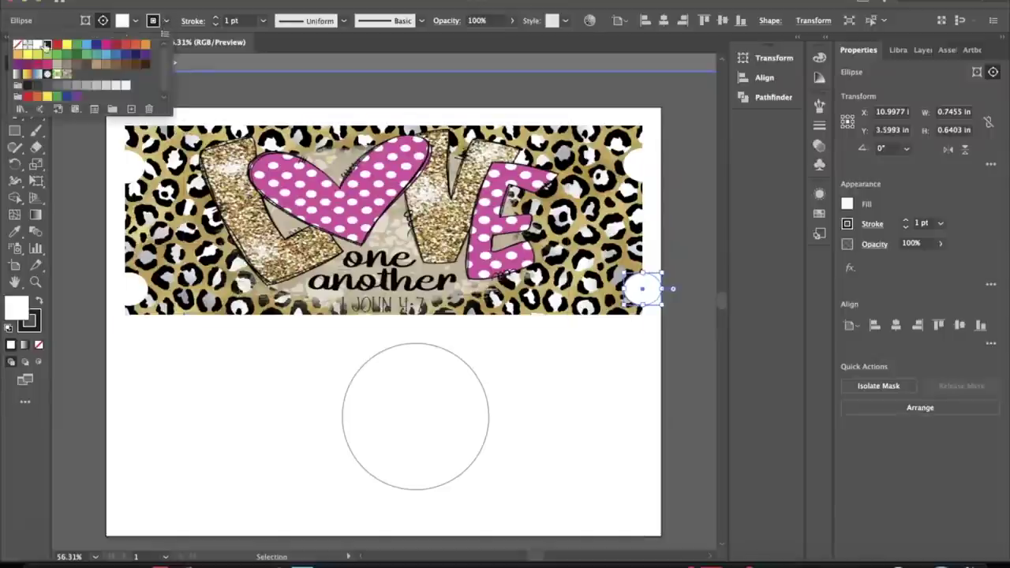
click(39, 46)
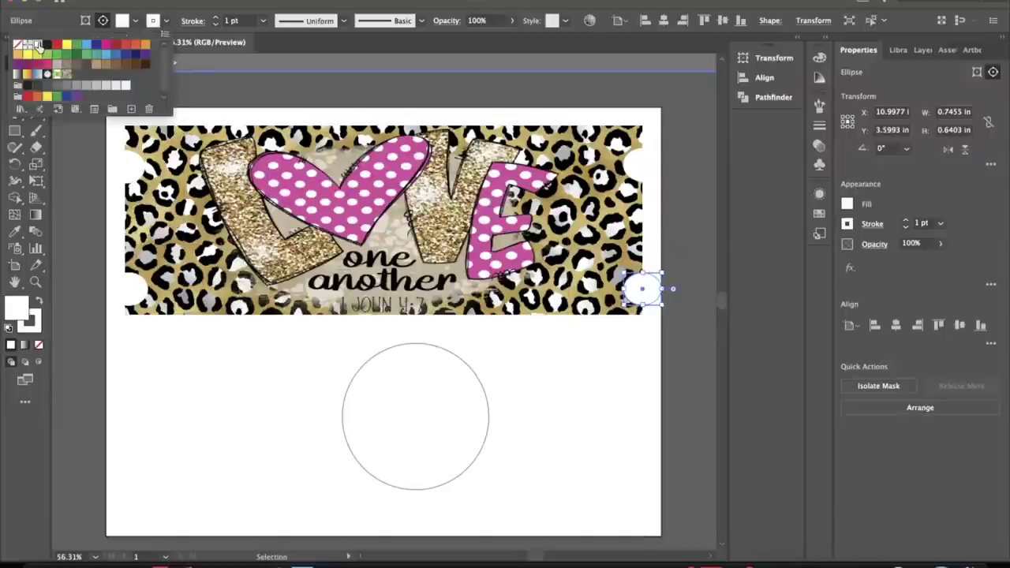
click(594, 386)
click(654, 373)
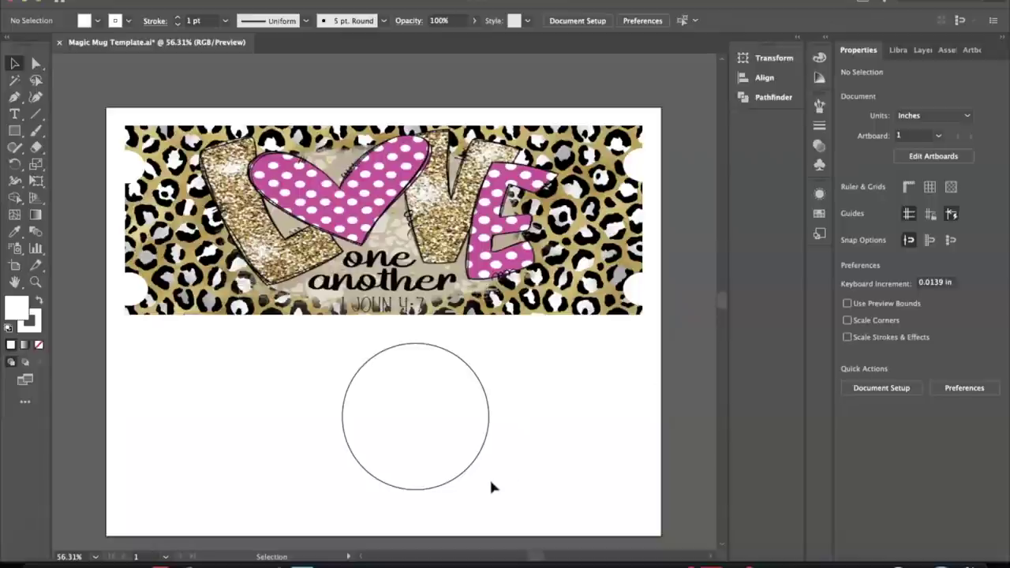
Delete the large circle below the mug wrap
drag(491, 496, 331, 337)
key(Delete)
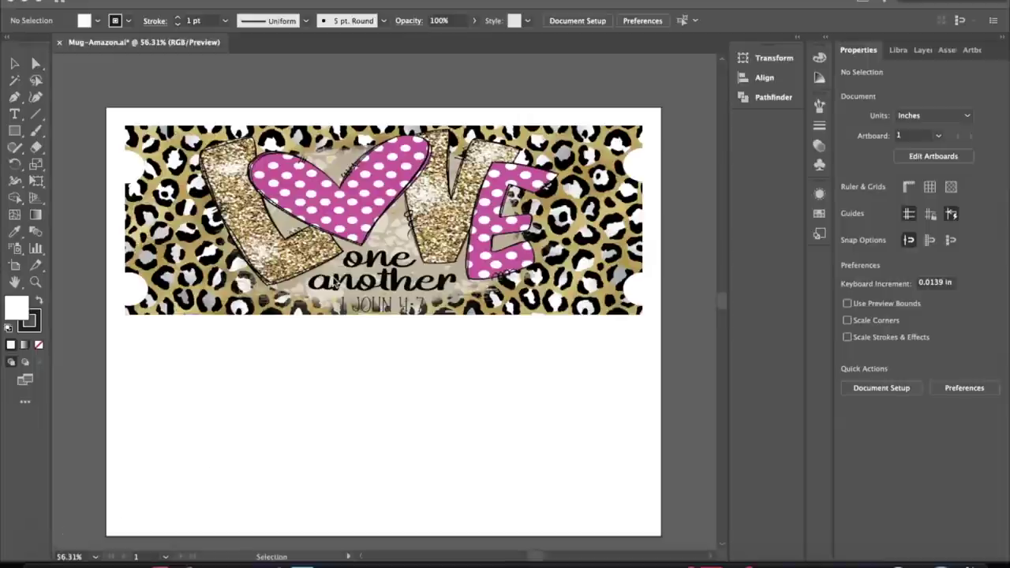
Open the print settings, choose EPSON ET-2750 Series 2 as printer, and shift the artwork's placement to X -0.0972 in, Y -0.1667 in
drag(387, 251, 389, 251)
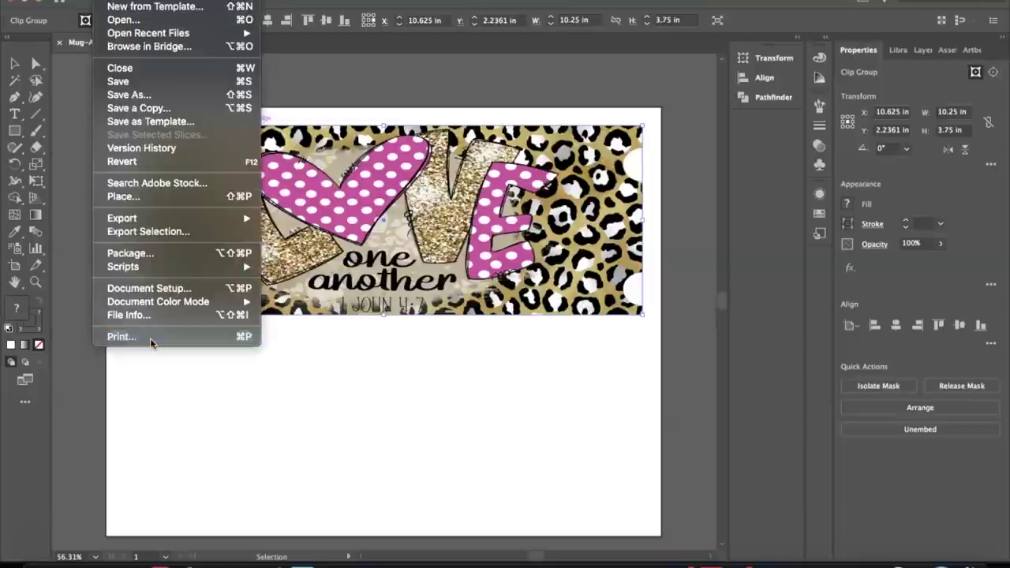
click(154, 341)
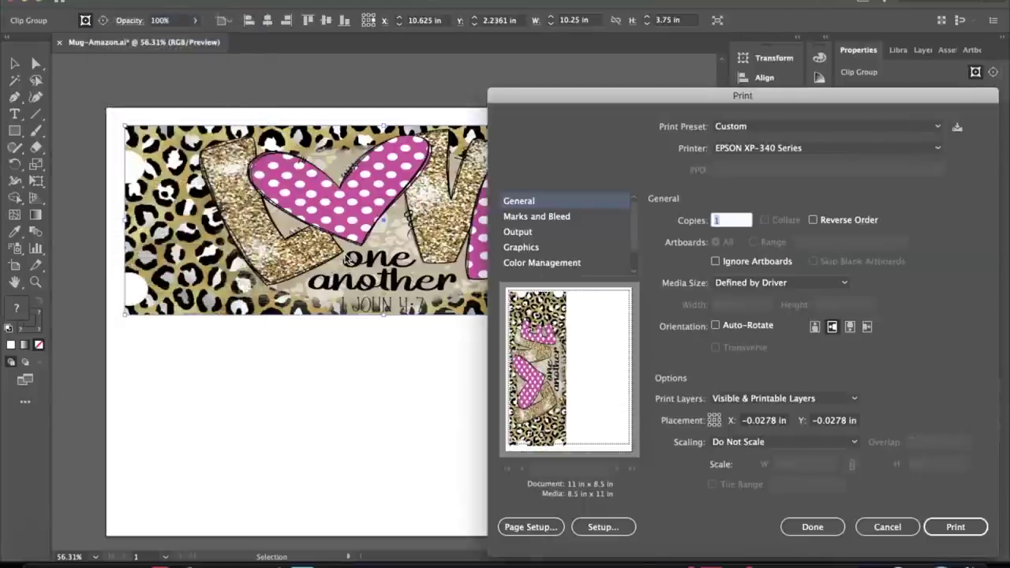
click(938, 150)
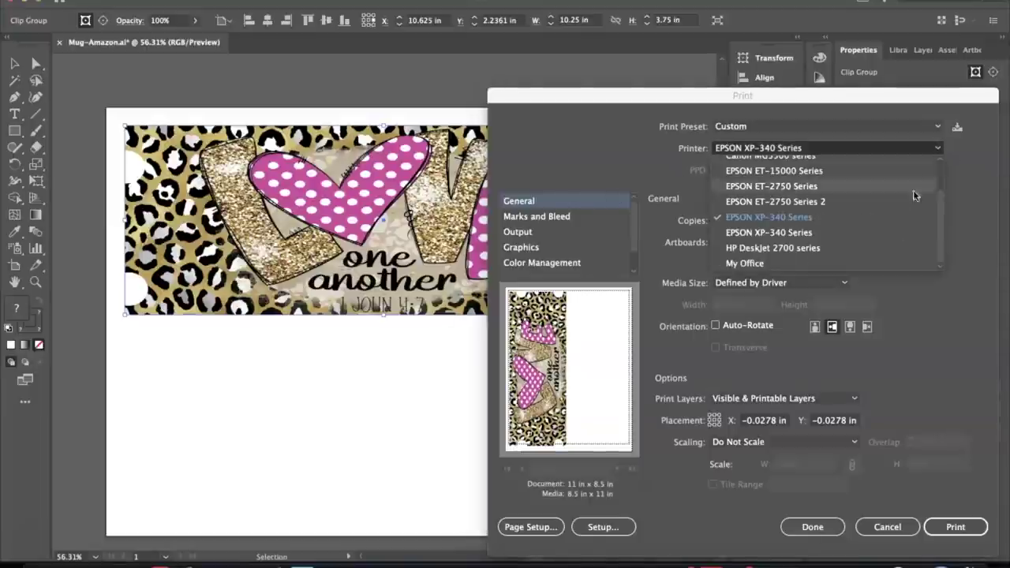
click(906, 203)
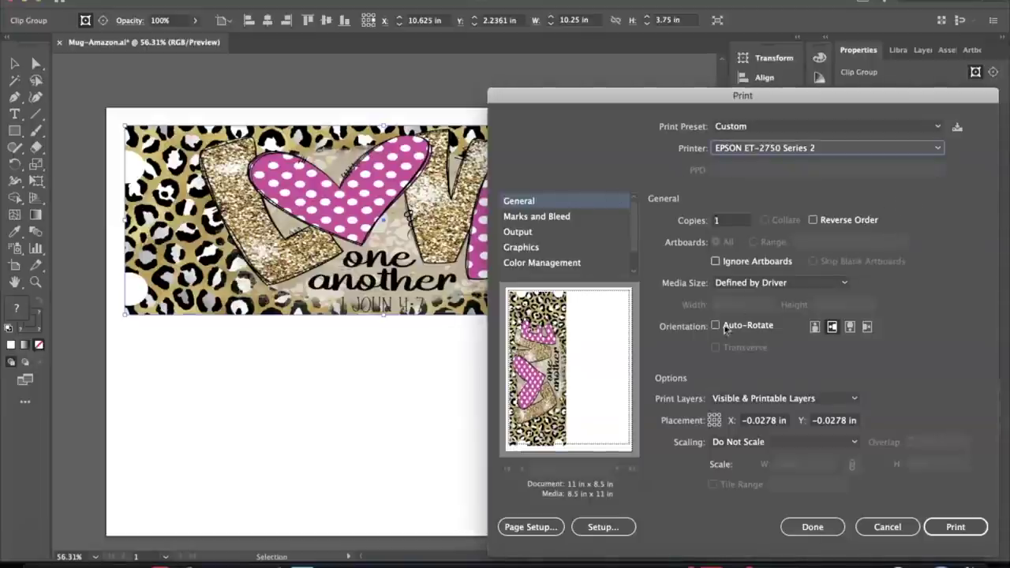
drag(546, 366, 542, 361)
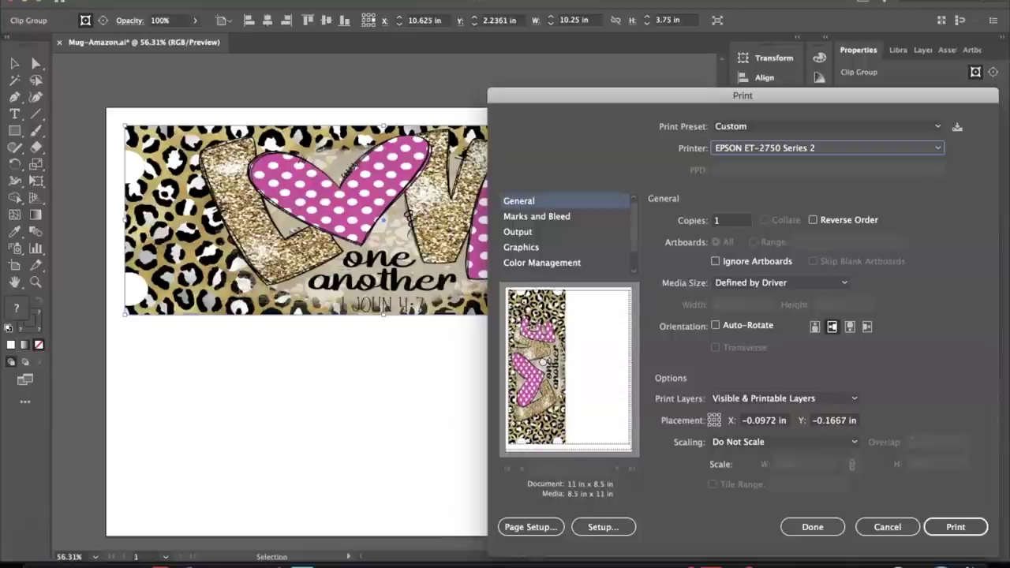
Set the page format to EPSON ET-2750 Series 2 with US Letter (Borderless) paper, and place the artwork at X -0.0417 in, Y -0.1111 in
click(544, 529)
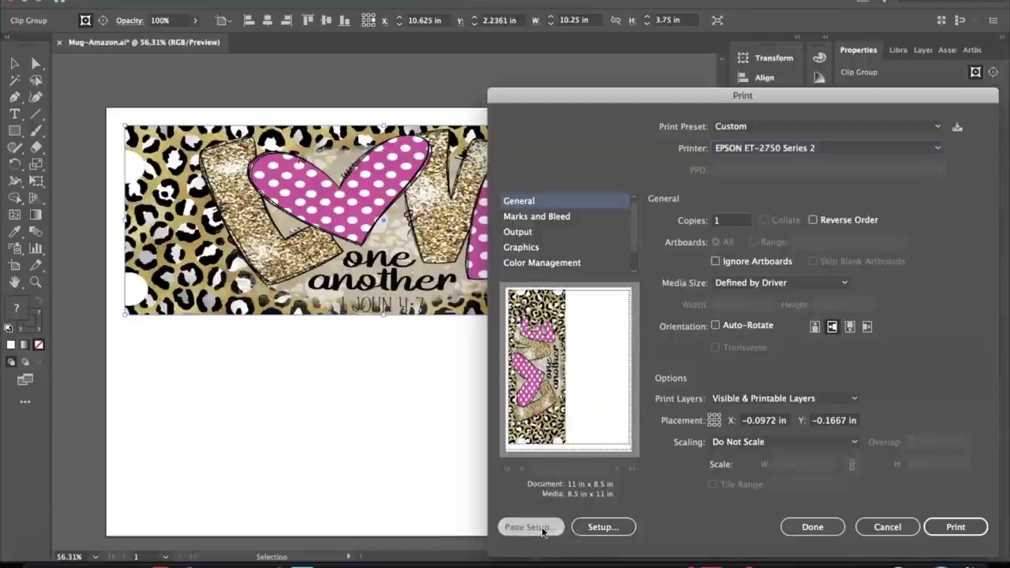
click(762, 353)
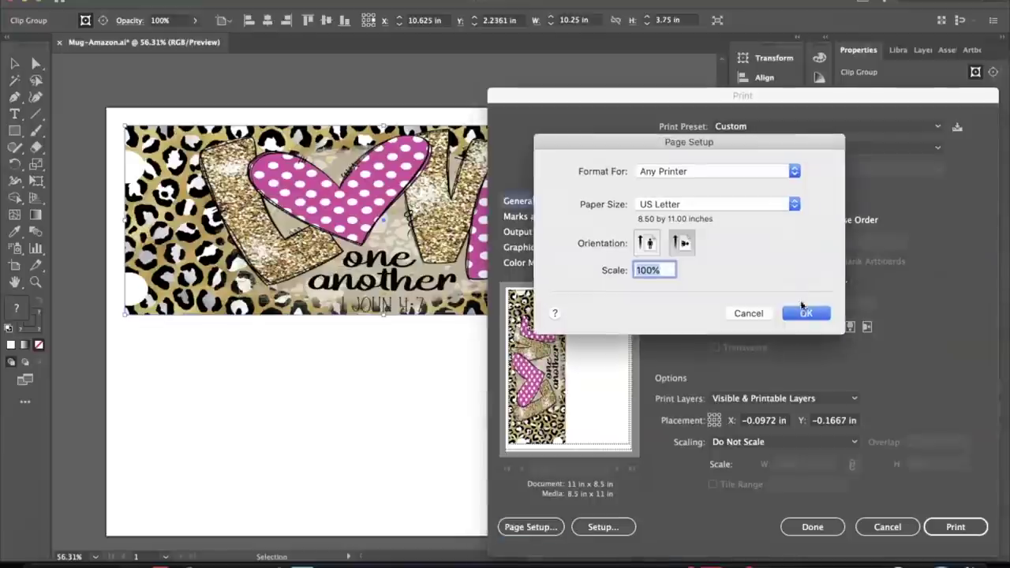
click(794, 207)
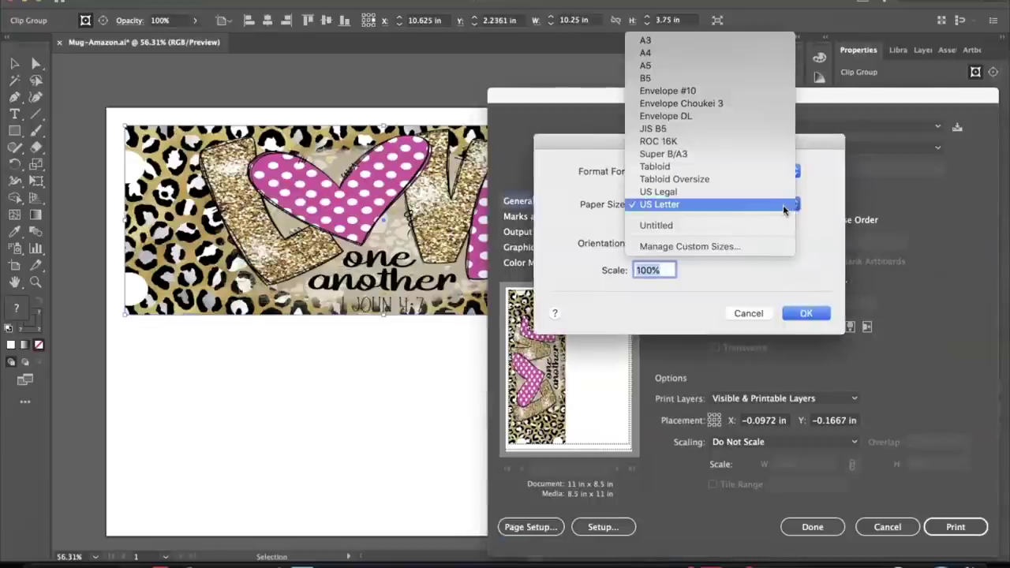
click(795, 171)
click(795, 170)
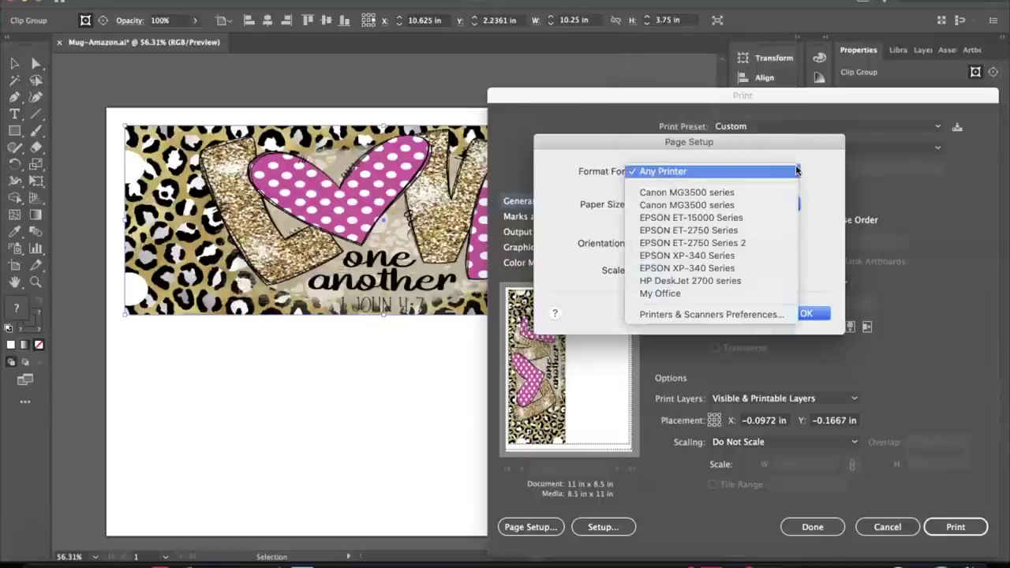
click(751, 243)
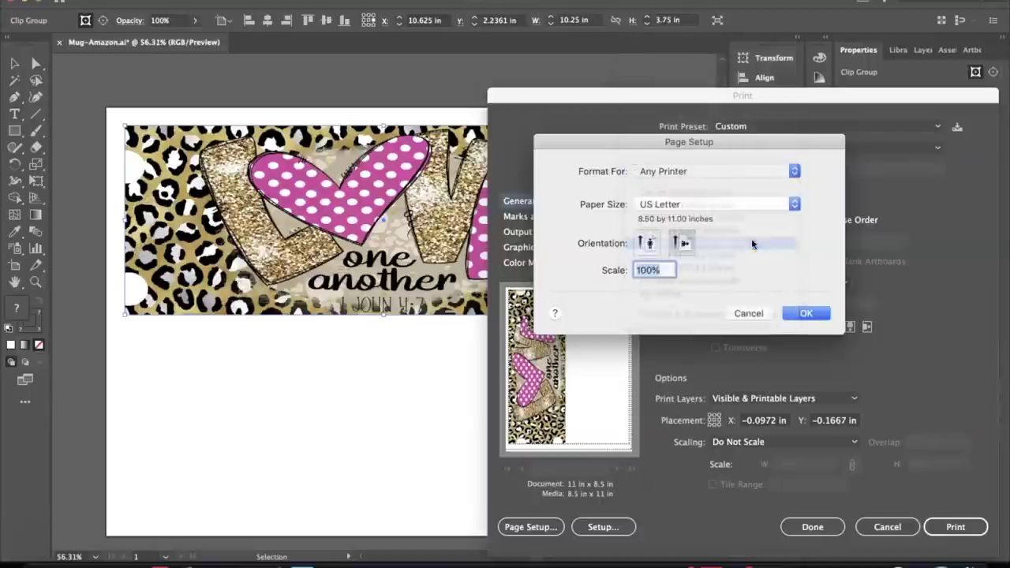
click(793, 204)
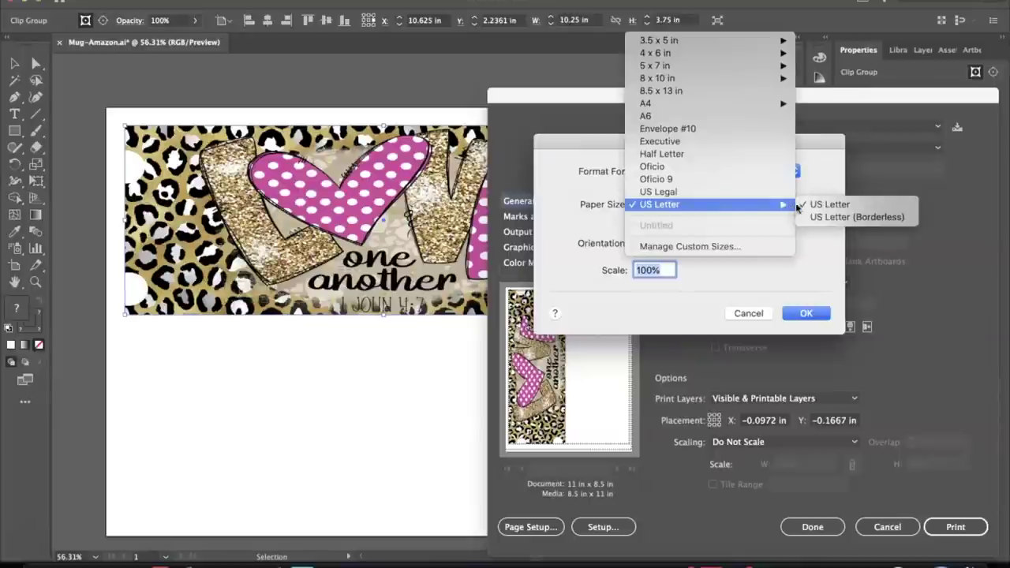
click(856, 217)
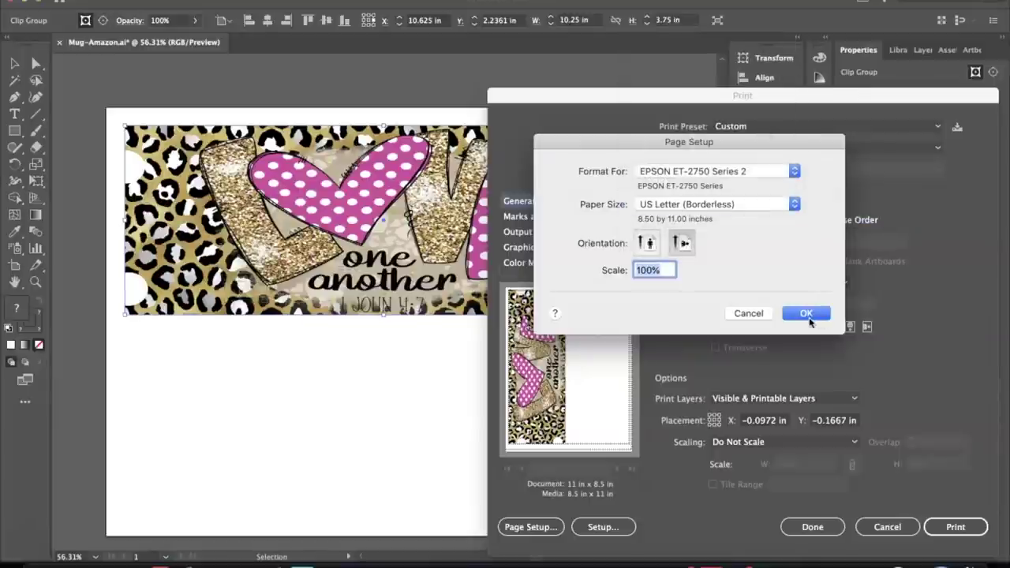
click(806, 314)
drag(565, 366, 560, 370)
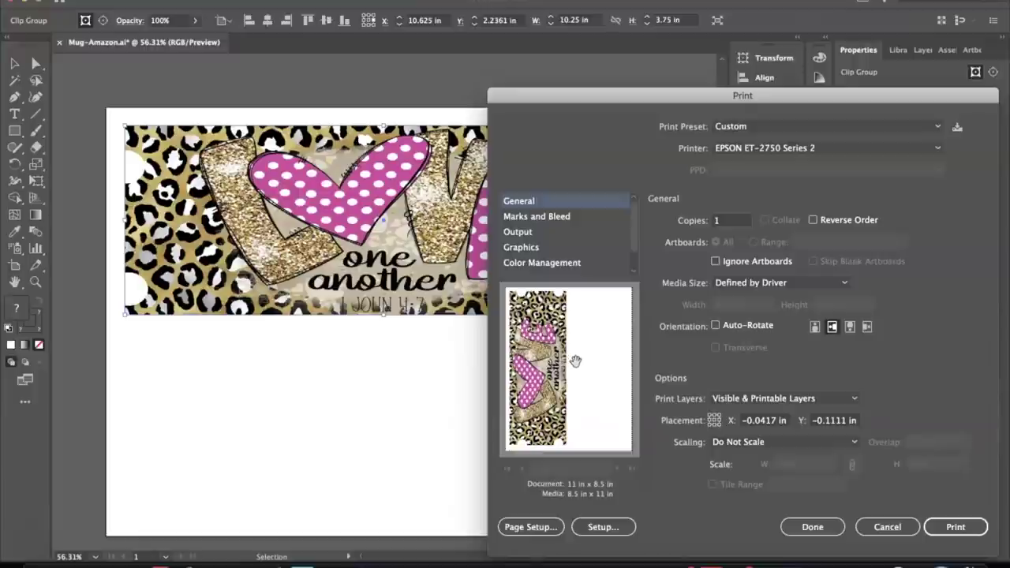
In the printer's setup, choose Premium Presentation Paper Matte as media type with High Quality printing, and mirror the image
click(603, 529)
click(759, 351)
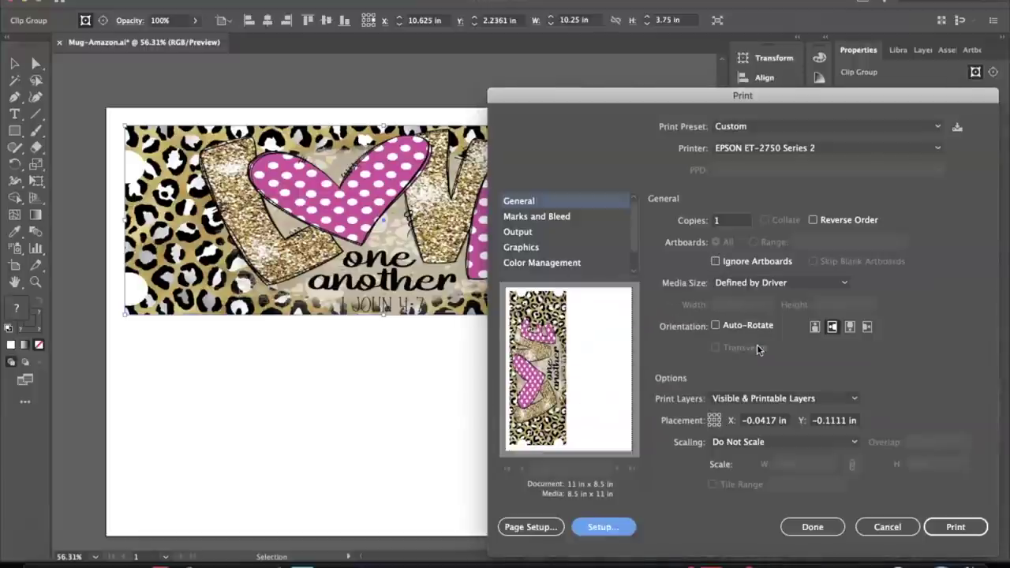
click(812, 270)
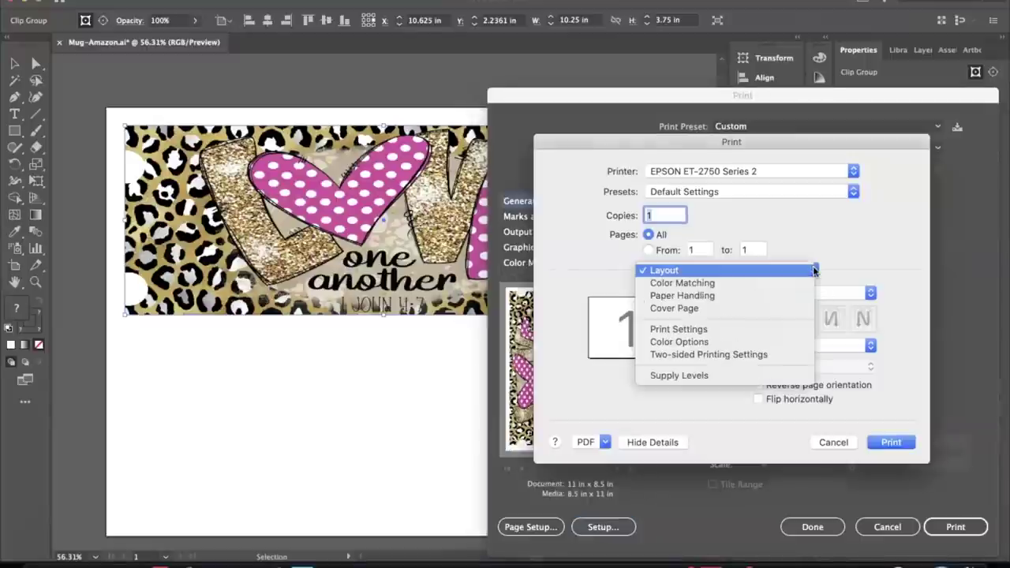
key(Escape)
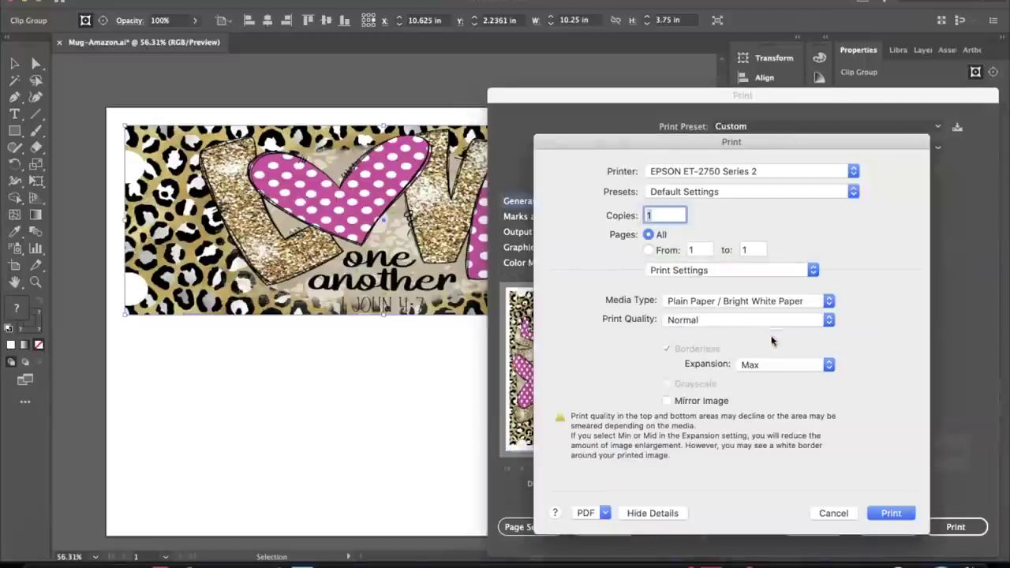
click(827, 302)
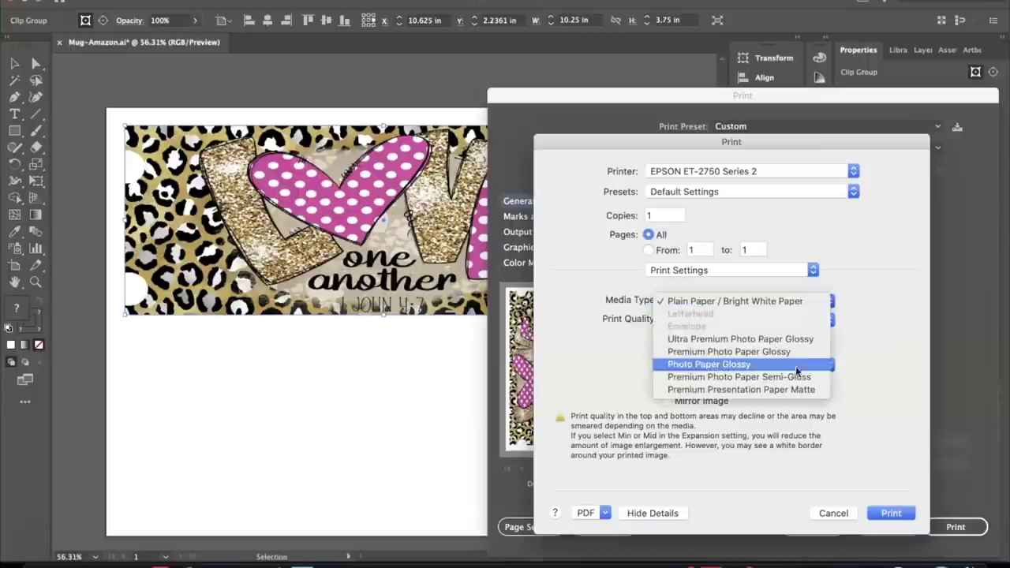
click(782, 393)
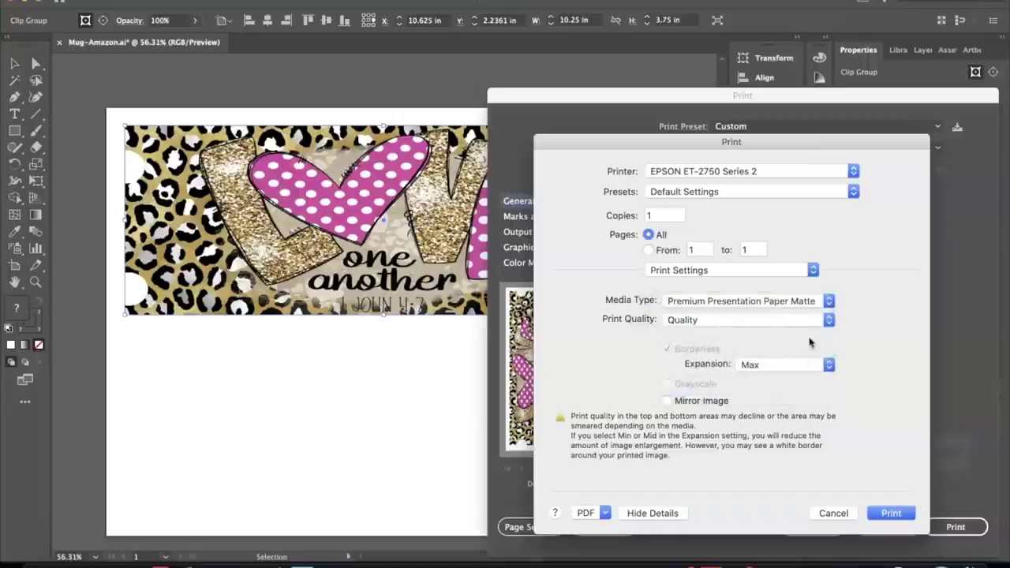
click(826, 322)
click(819, 335)
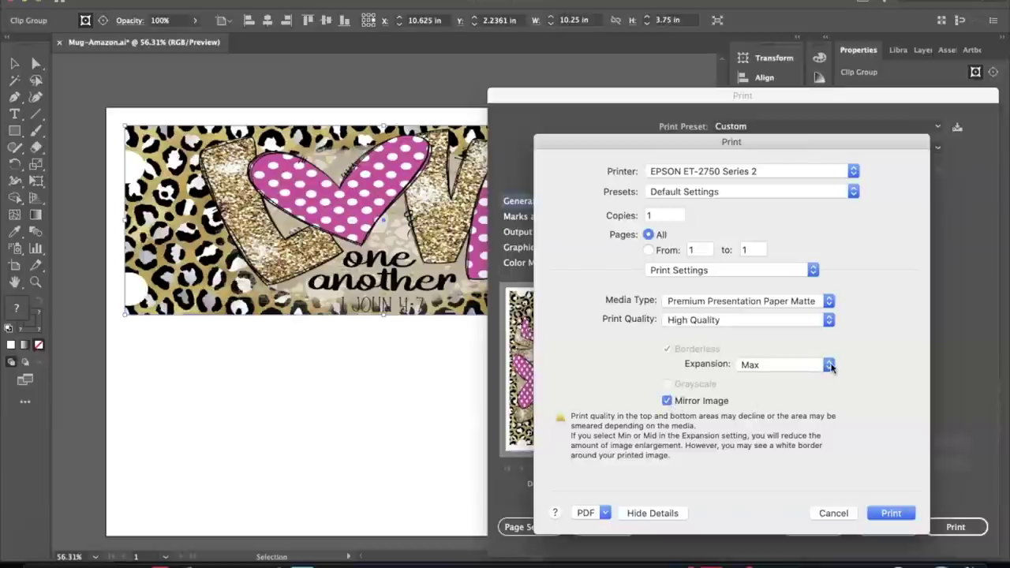
Set the expansion for borderless printing to Min
click(829, 366)
click(831, 365)
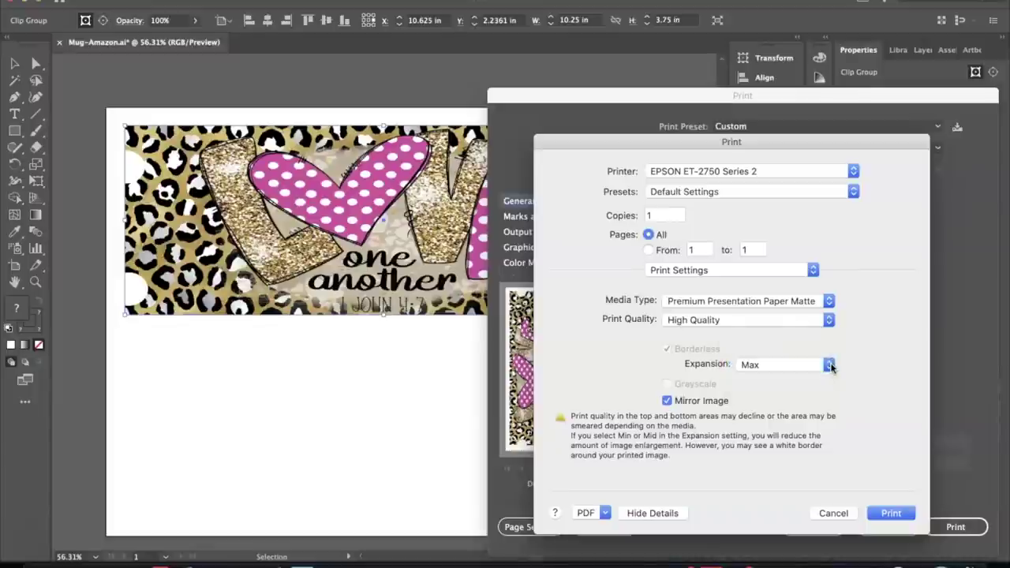
click(830, 365)
click(820, 335)
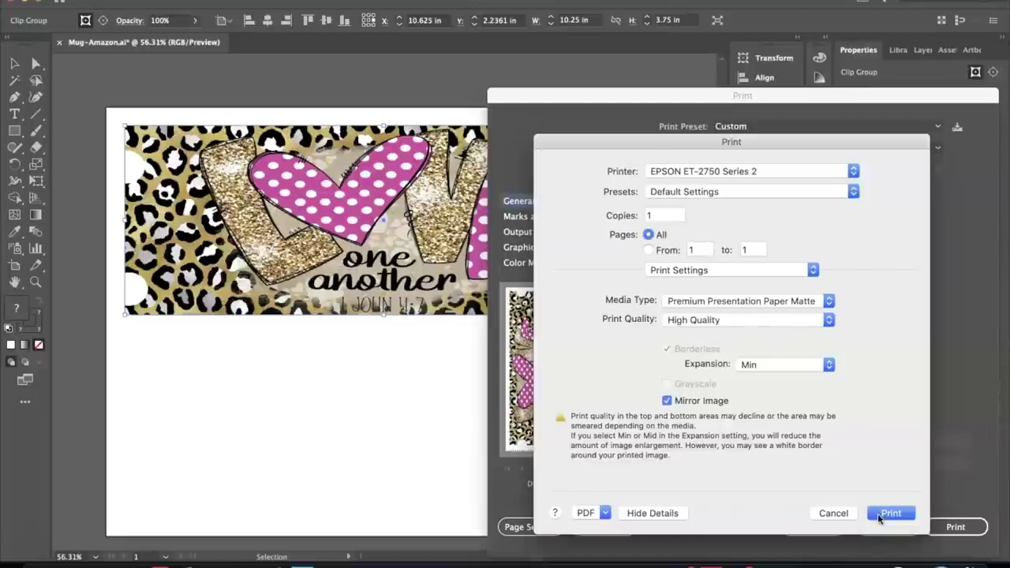
Set the printer's advanced color options to Adobe RGB mode with brightness 2, and print the mug design
click(815, 270)
click(808, 283)
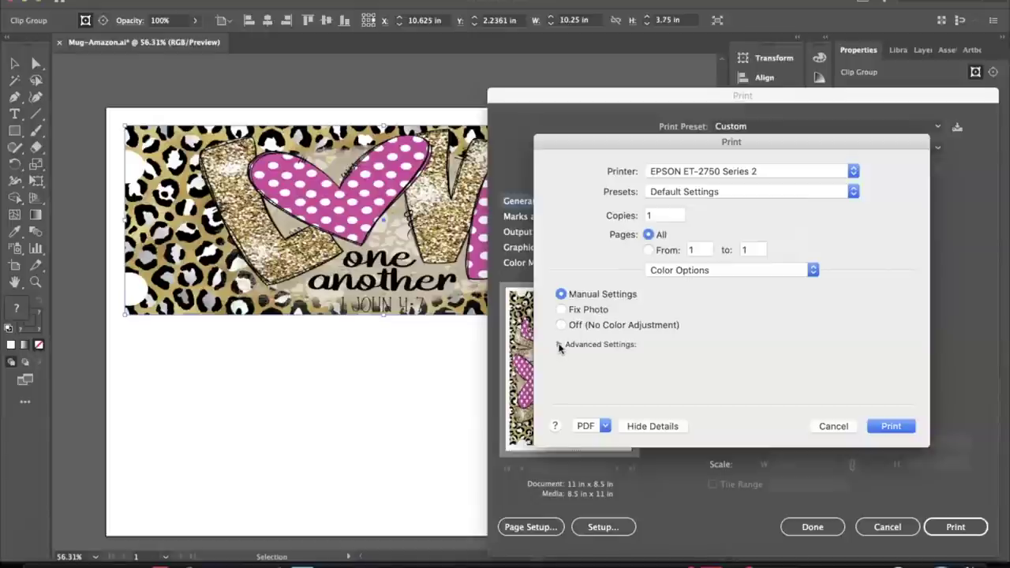
click(560, 345)
click(828, 363)
click(824, 374)
drag(791, 423, 794, 424)
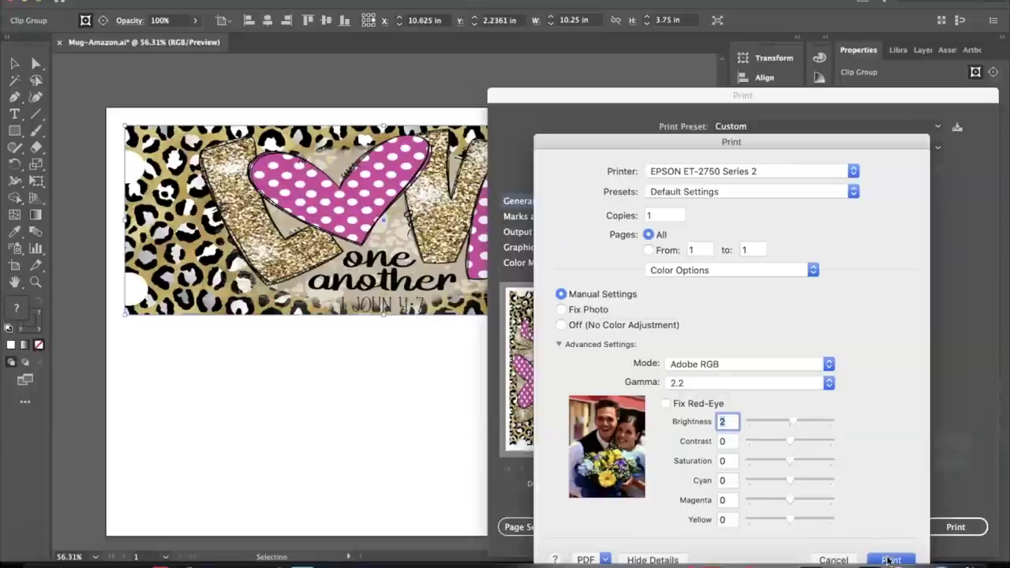
click(890, 560)
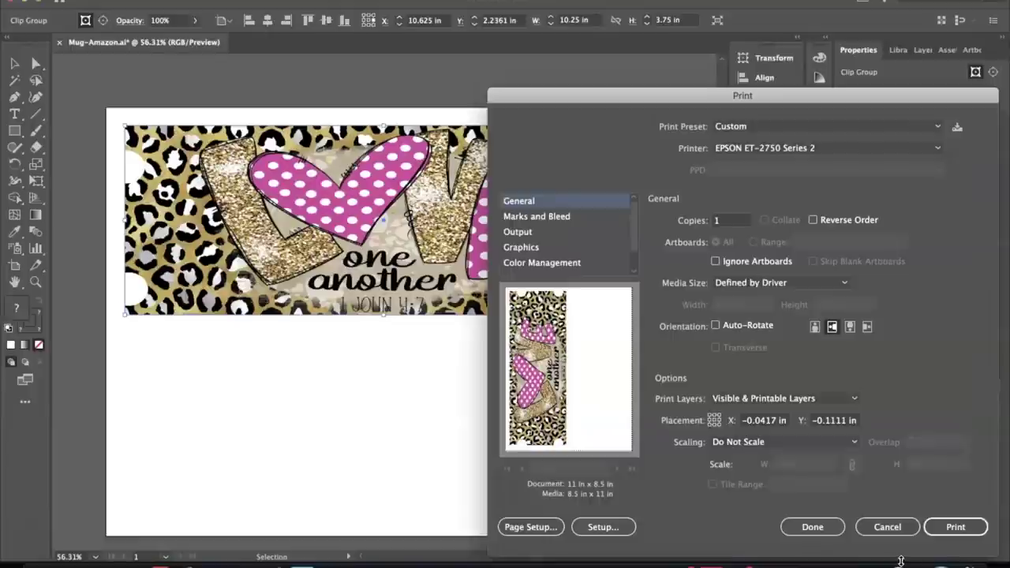
click(953, 527)
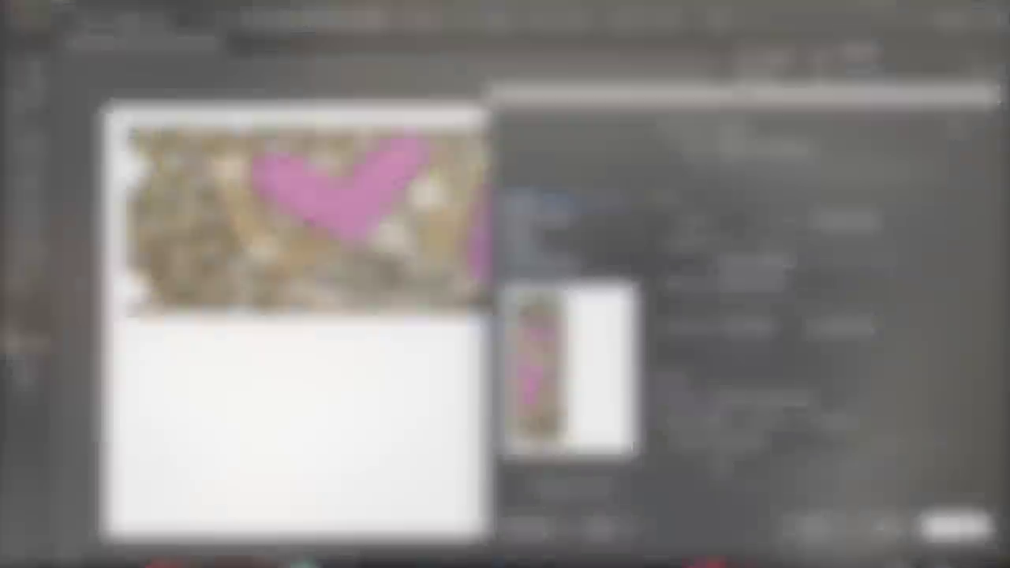